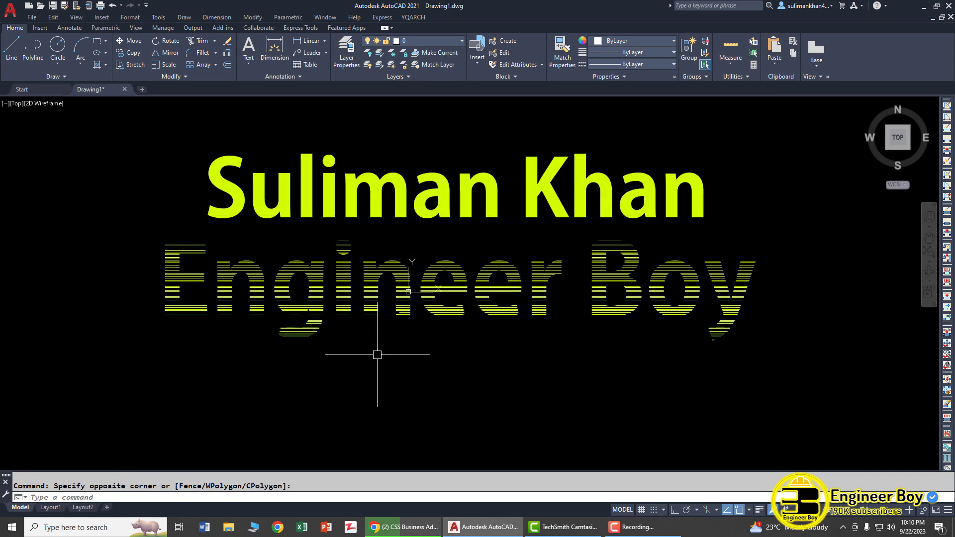
Launch Microsoft Excel from the Windows taskbar.
left_click(298, 532)
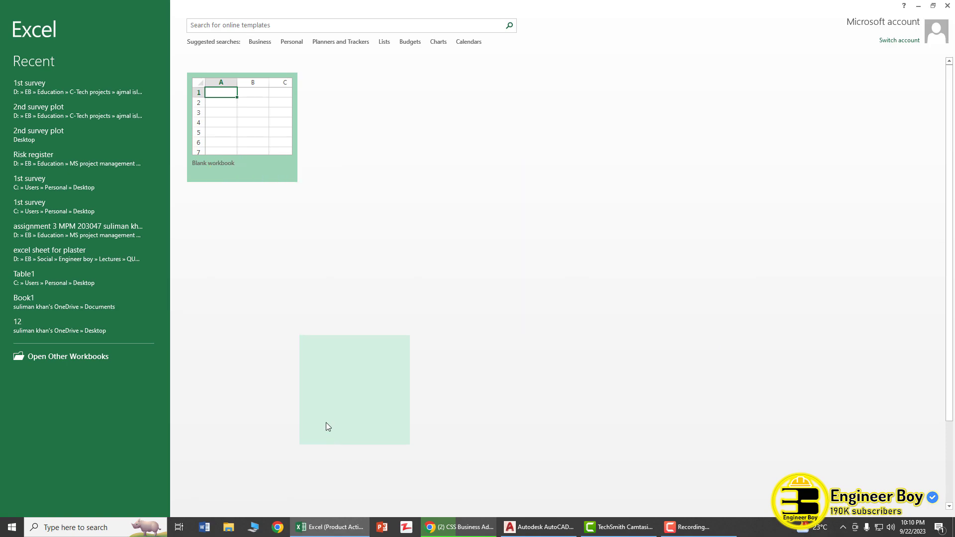
Dismiss the activation prompt and open the recent '2nd survey plot' workbook.
left_click(592, 158)
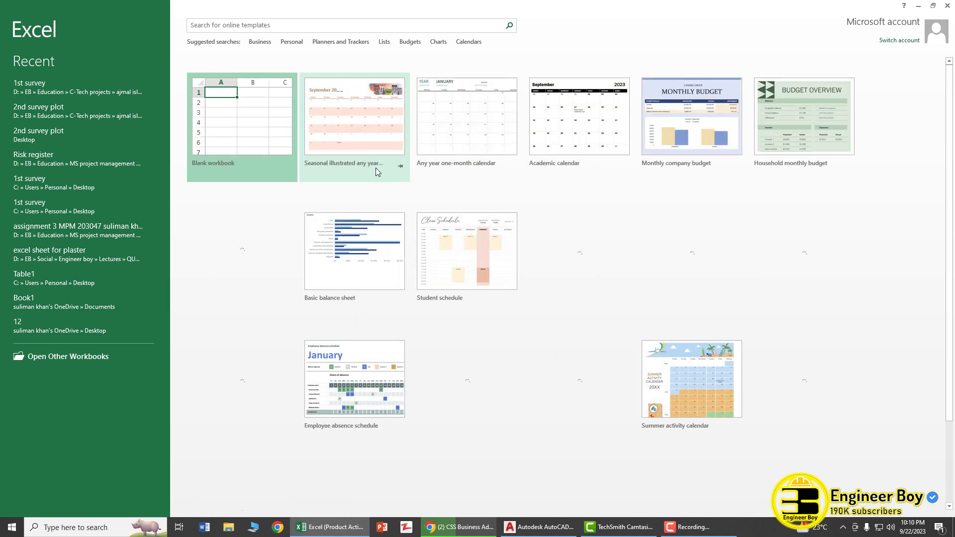
left_click(74, 115)
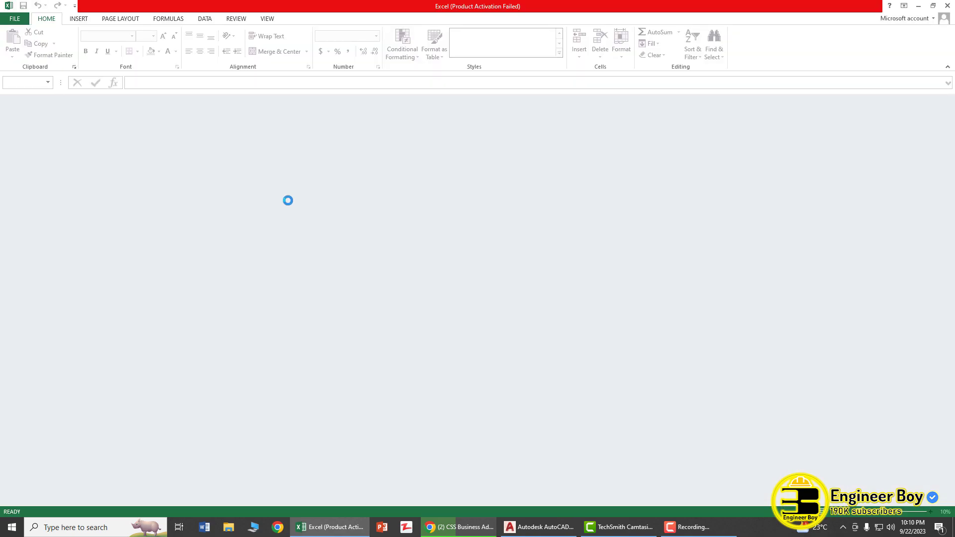
key("Up")
key("Up")
key("Up")
key("Up")
key("Up")
key("Up")
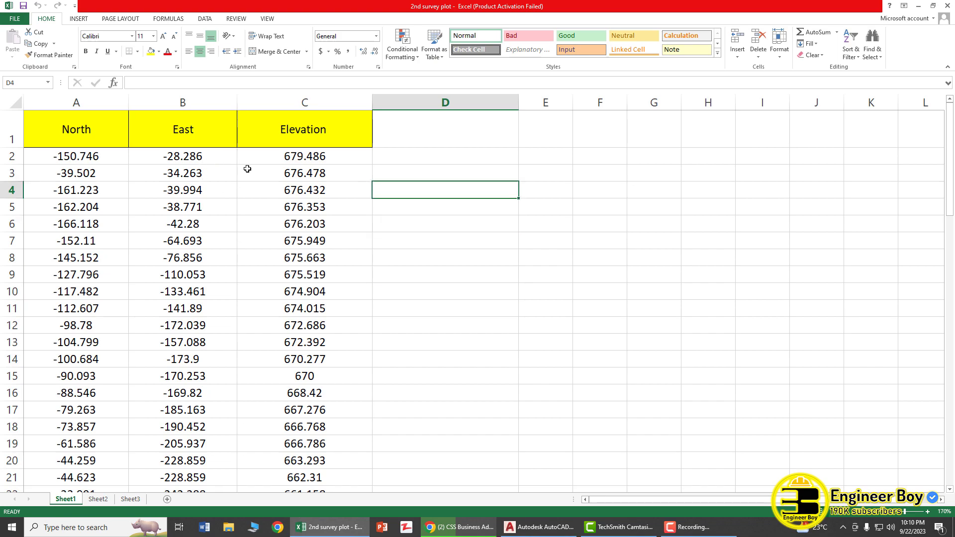
Check the first North, East and Elevation values in A2, B2, C2, then switch to AutoCAD.
left_click(112, 156)
left_click(219, 156)
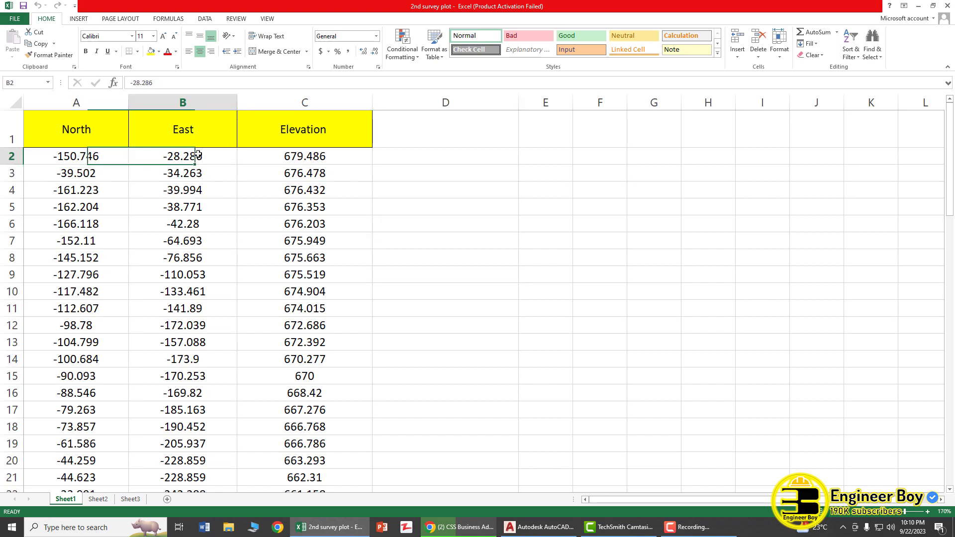
left_click(311, 158)
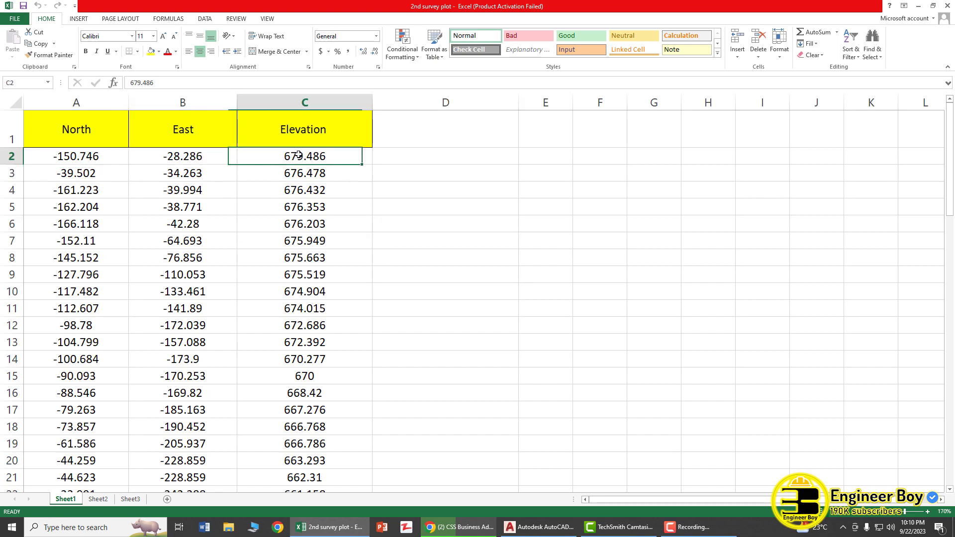
left_click(436, 212)
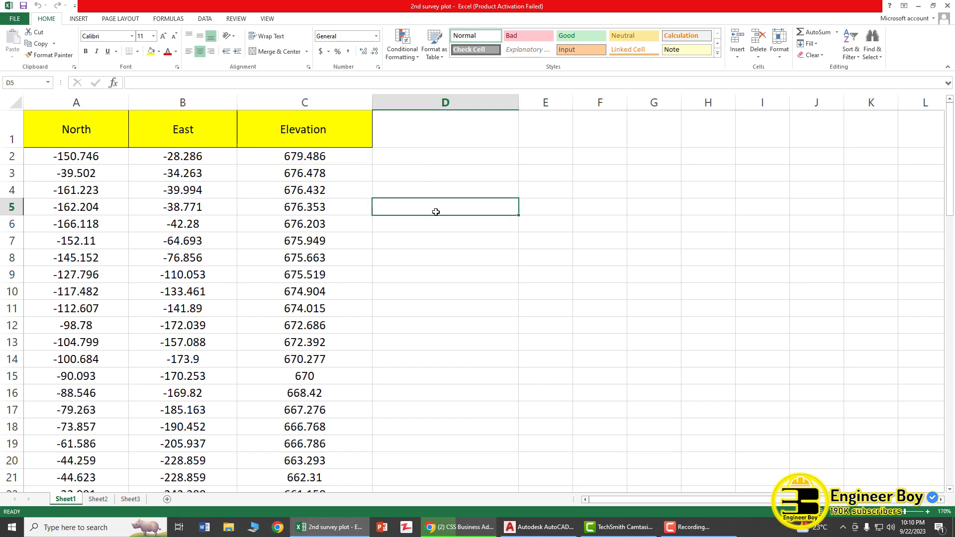
left_click(551, 525)
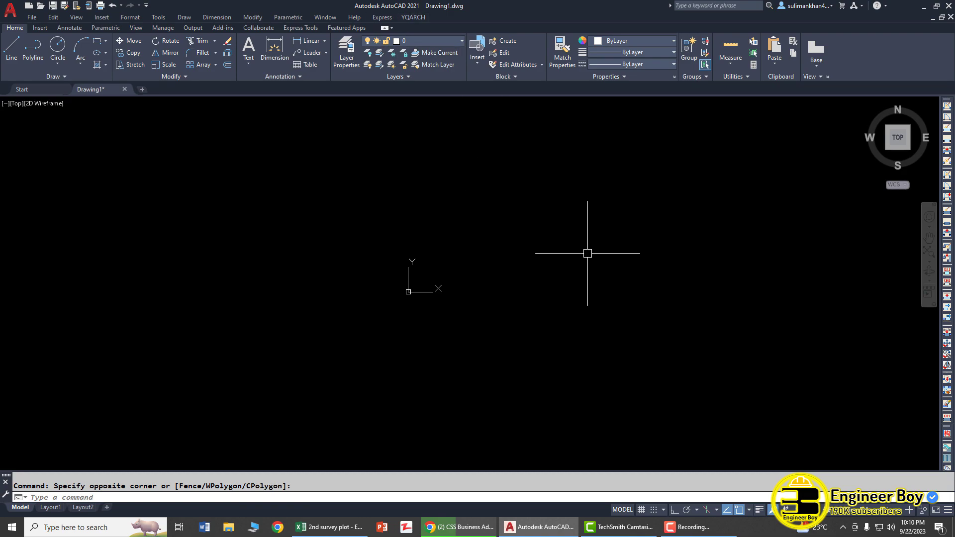
Zoom the drawing in and out, then minimize AutoCAD and Excel to reveal the desktop.
scroll(624, 241, "up", 3)
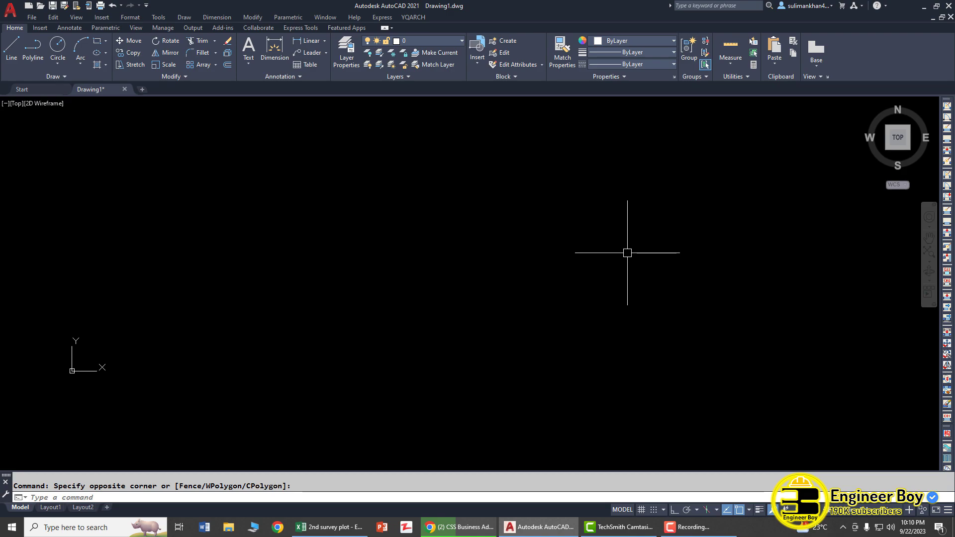
scroll(628, 253, "down", 3)
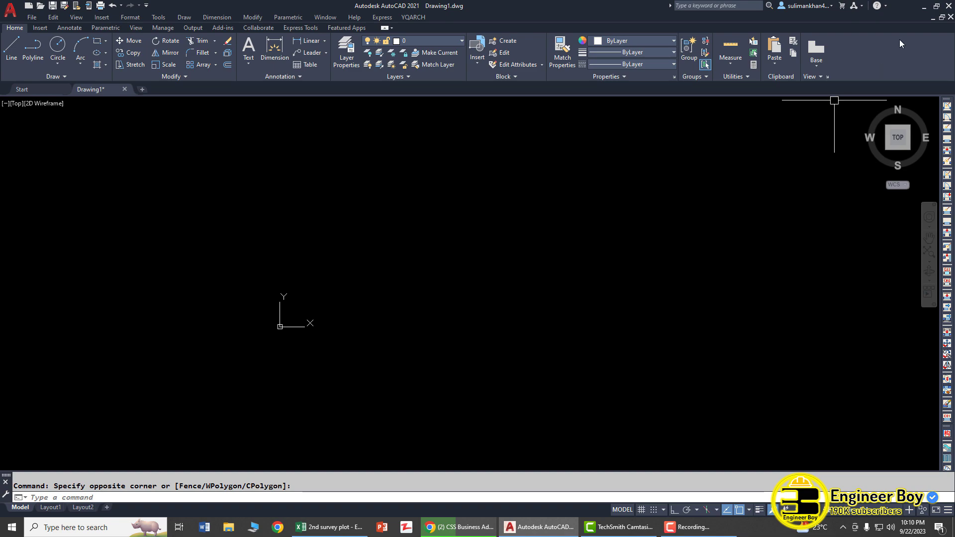
left_click(923, 7)
left_click(920, 7)
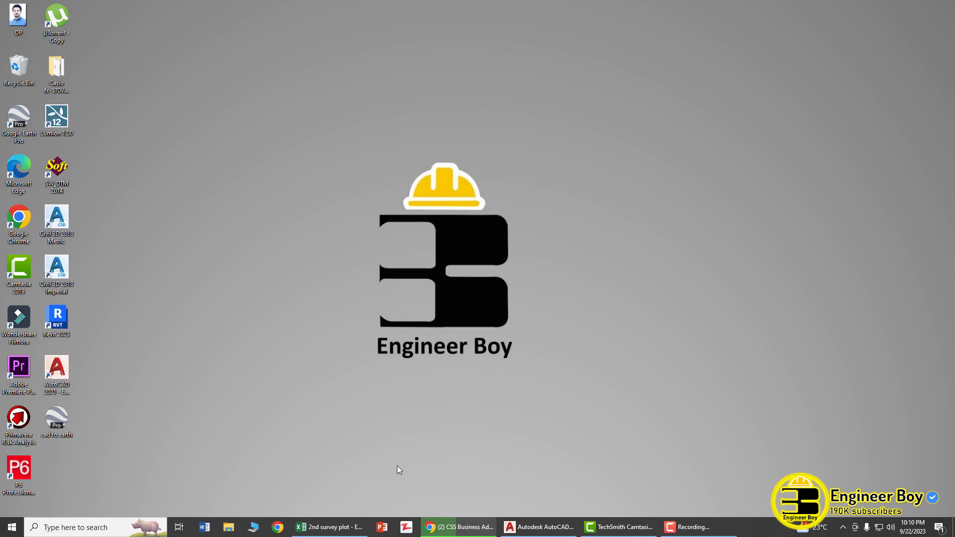
Bring back the '2nd survey plot' workbook, check cells D15 and D3, then return to AutoCAD.
left_click(349, 529)
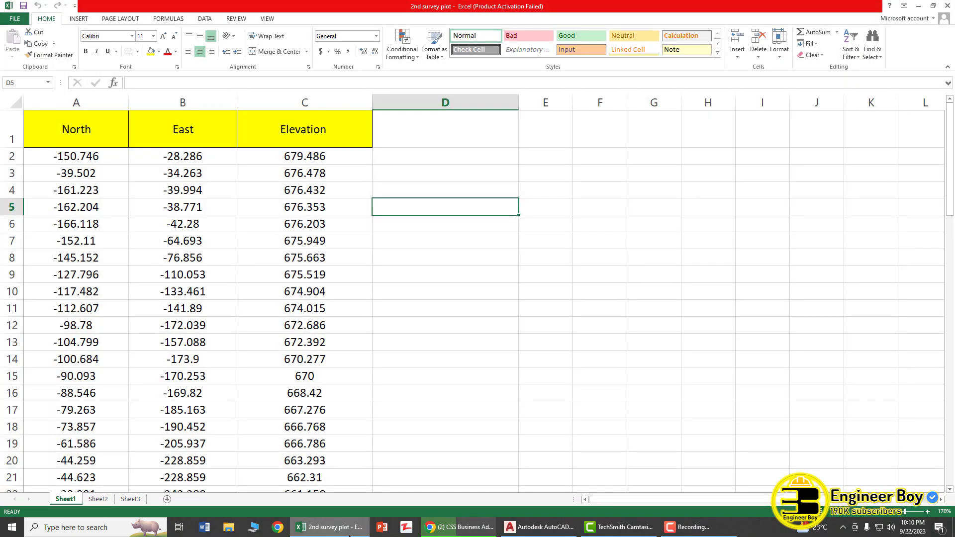
left_click(436, 376)
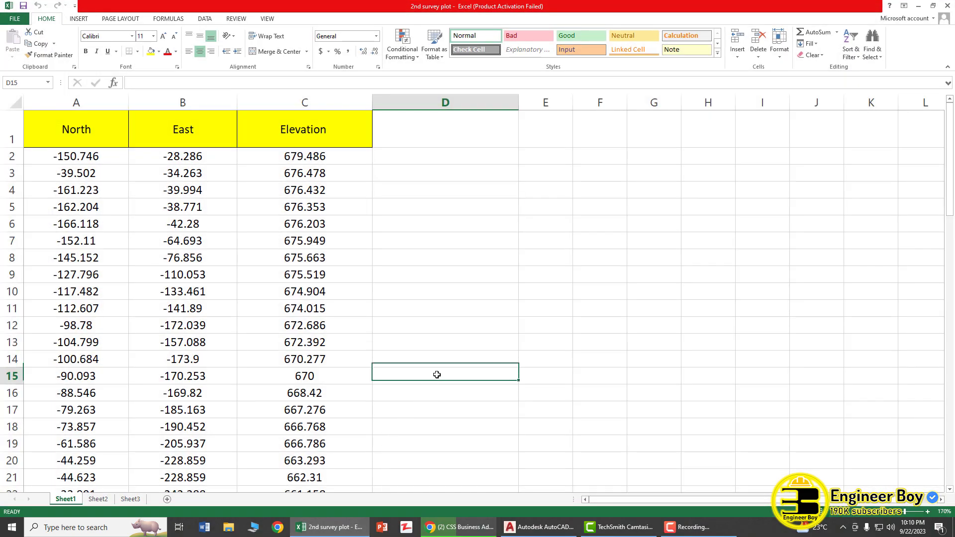
left_click(422, 178)
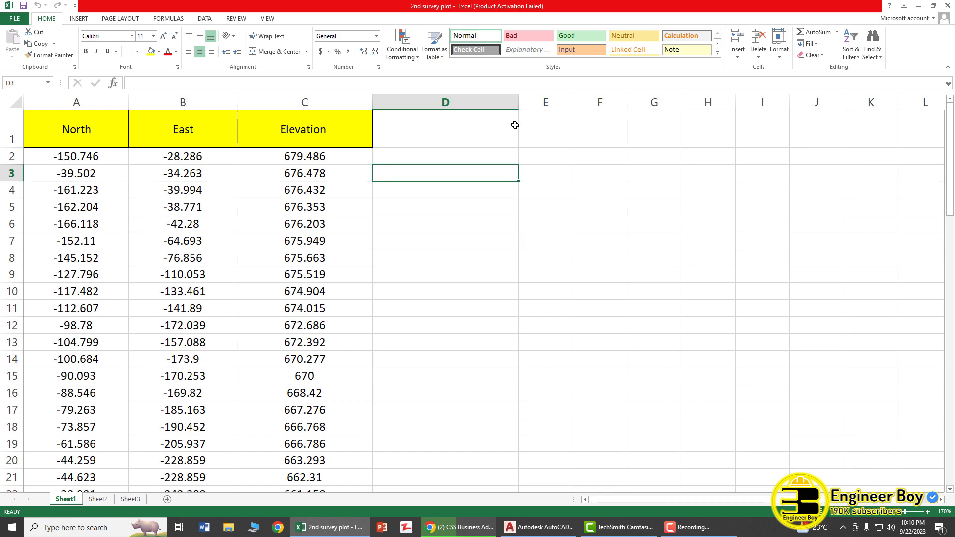
left_click(540, 527)
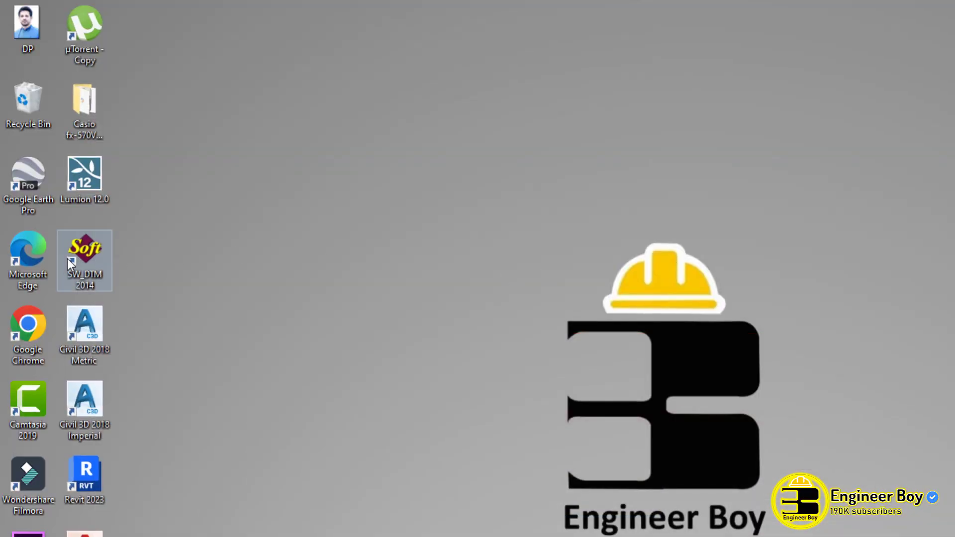
Launch SW_DTM 2014 from the desktop and move its window clear of the drawing.
double_click(77, 252)
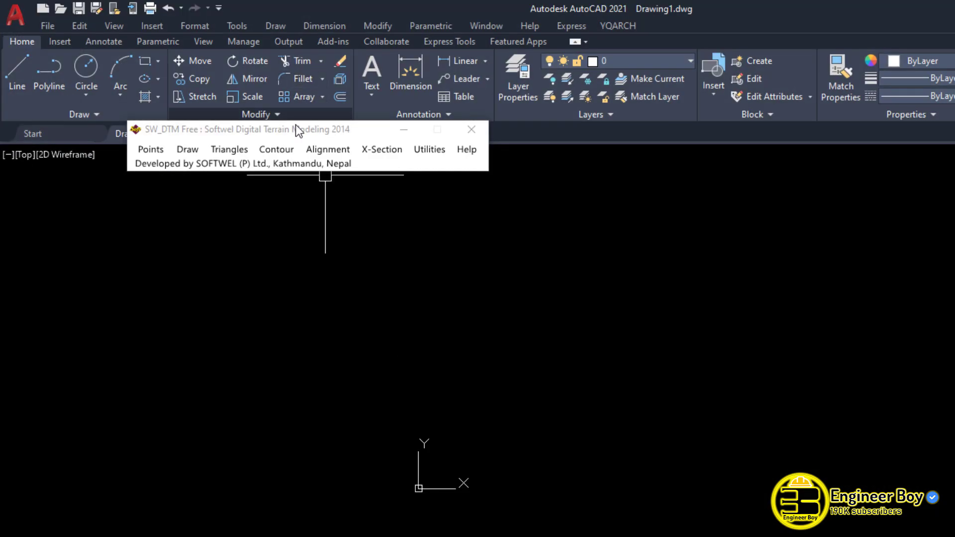
left_click_drag(297, 133, 425, 202)
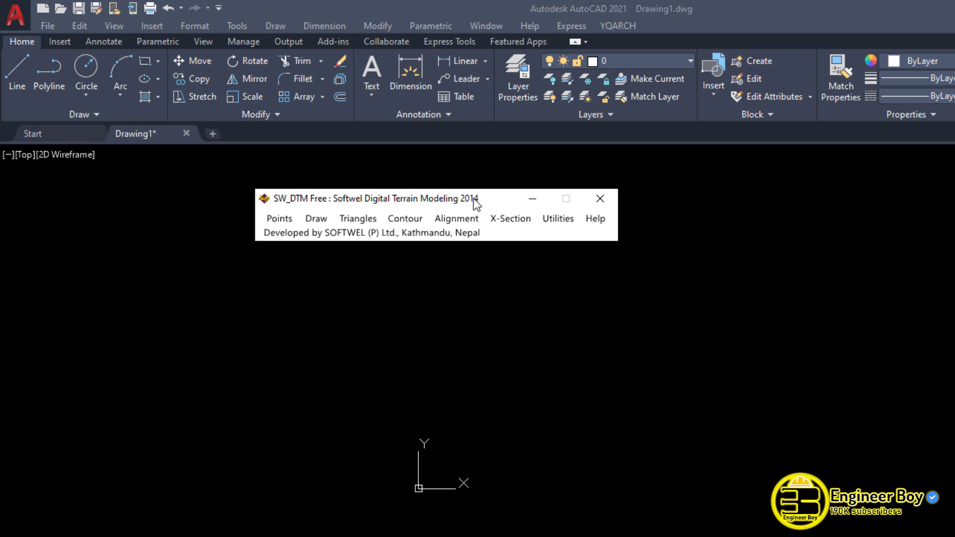
left_click_drag(468, 200, 463, 195)
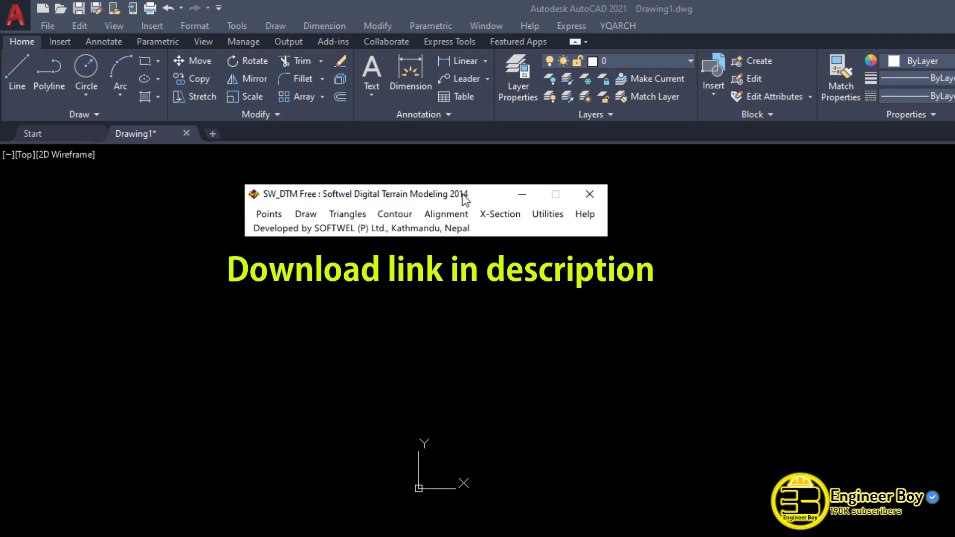
left_click_drag(465, 199, 309, 115)
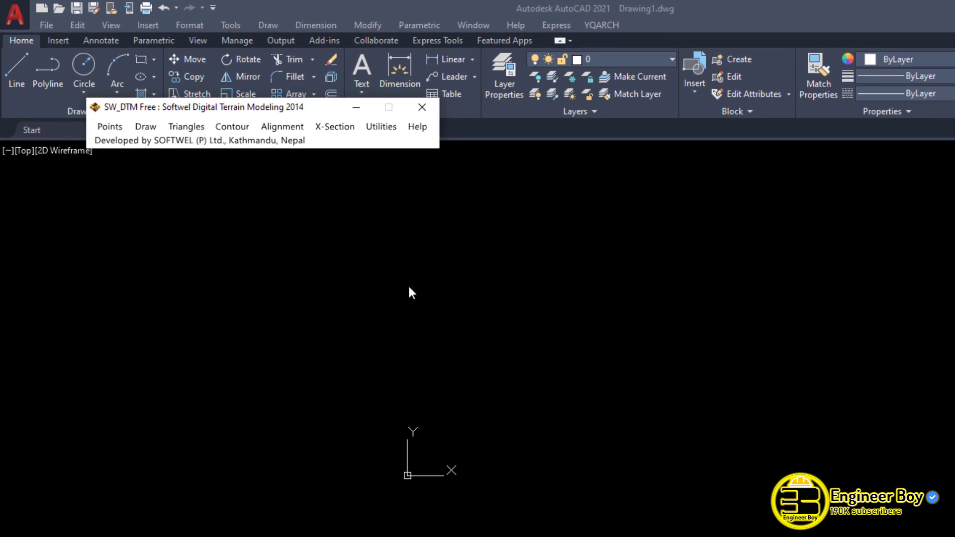
In the survey workbook, remove the North/East/Elevation header row.
left_click(326, 527)
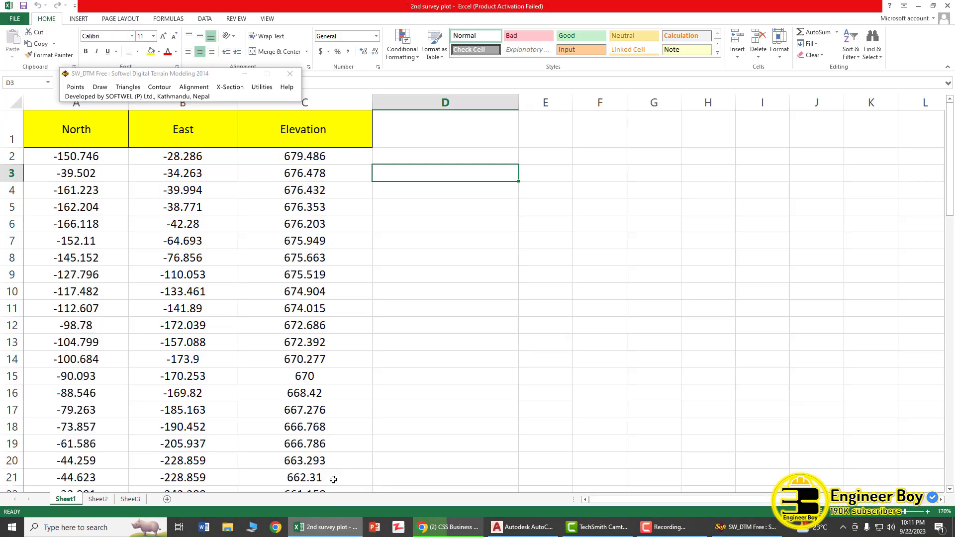
left_click(294, 169)
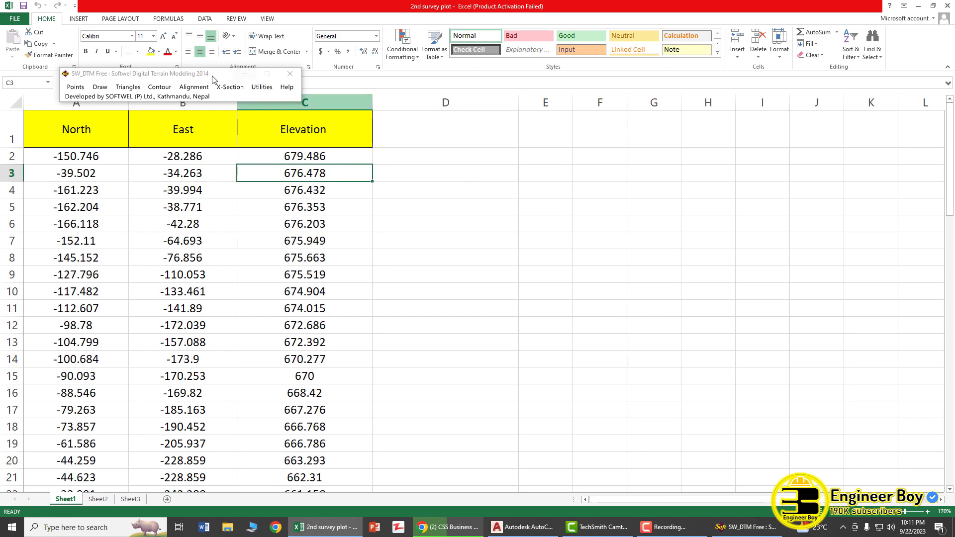
left_click_drag(212, 80, 696, 60)
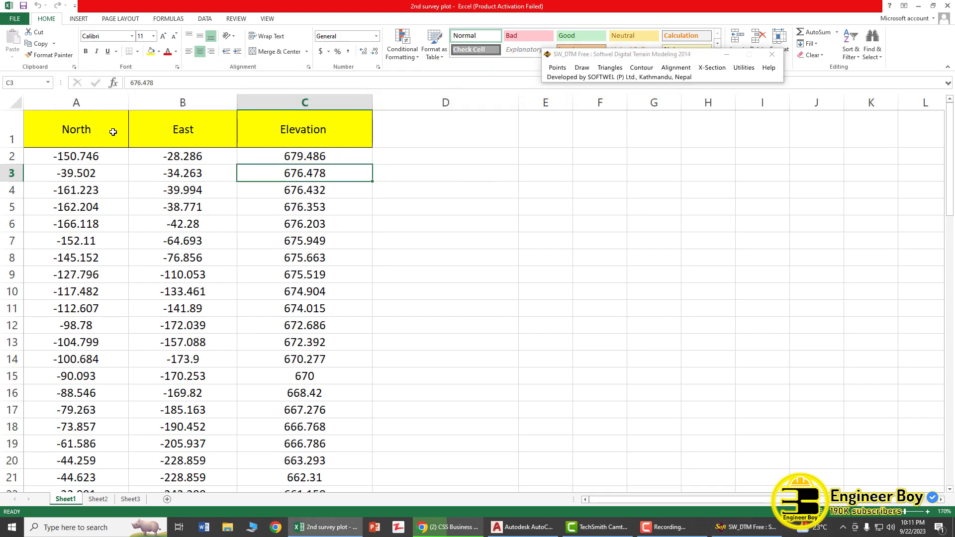
left_click(7, 132)
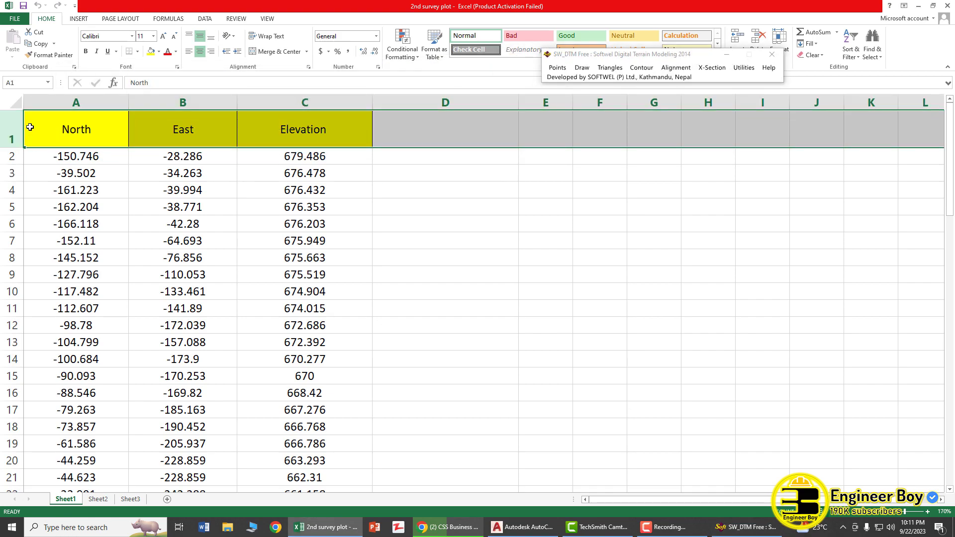
right_click(5, 131)
key("Escape")
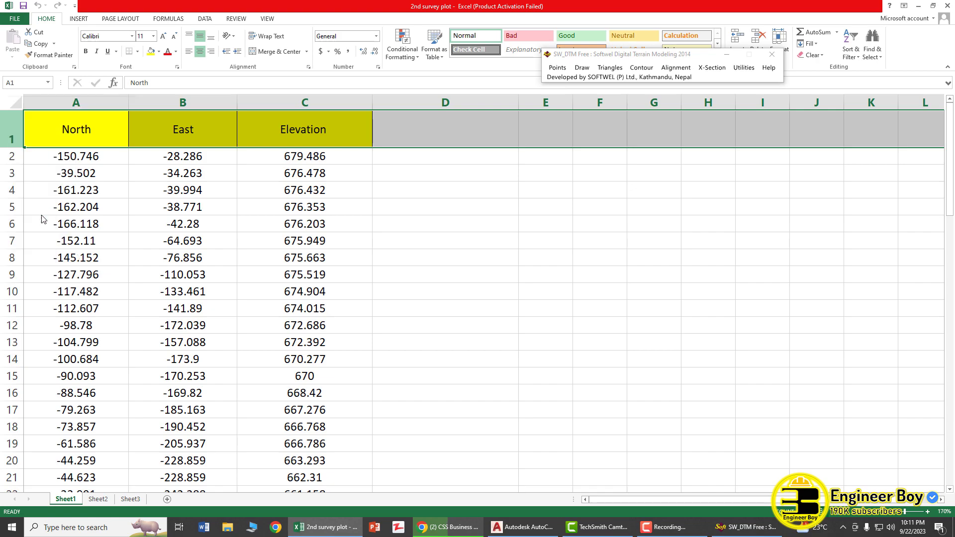
Delete the Elevation column C and check the first X and Y values, -150.746 and -28.286.
left_click(333, 149)
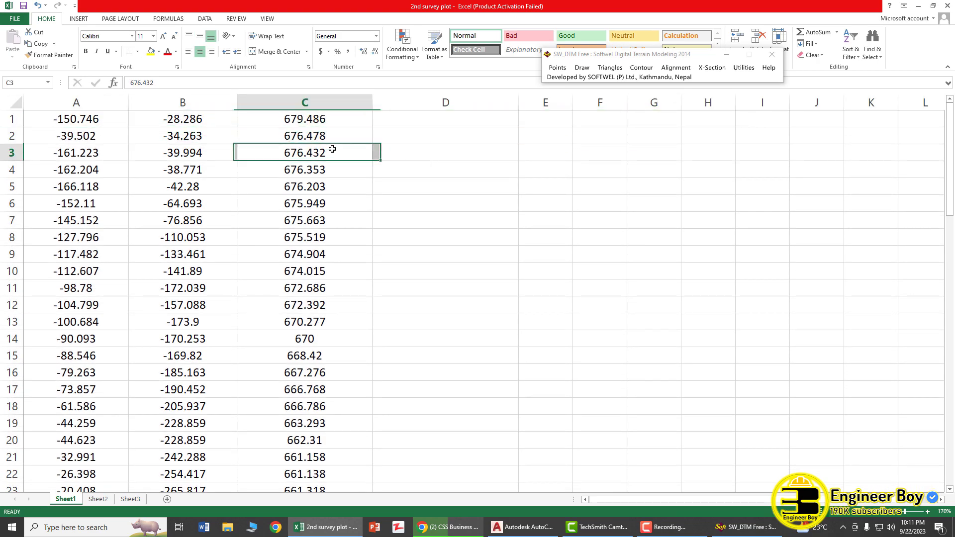
left_click(311, 103)
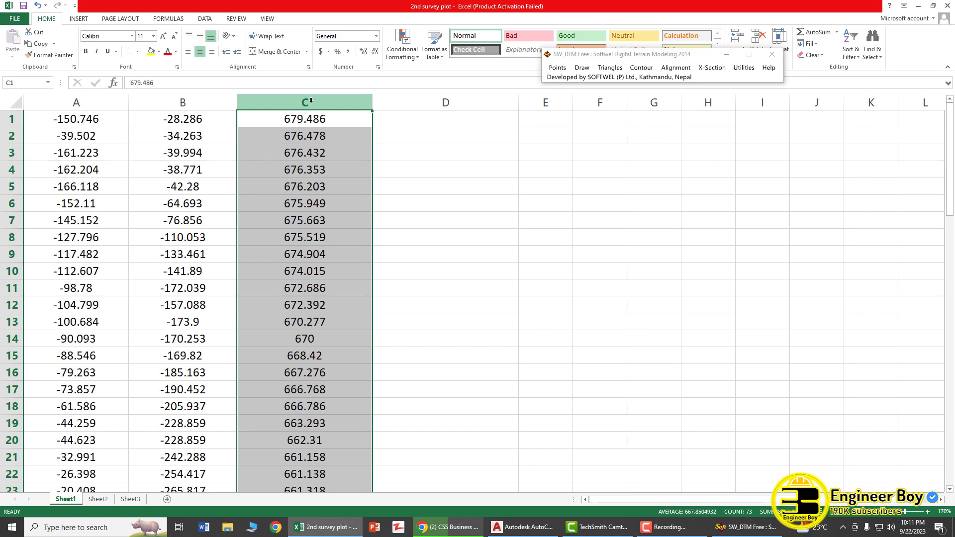
right_click(311, 101)
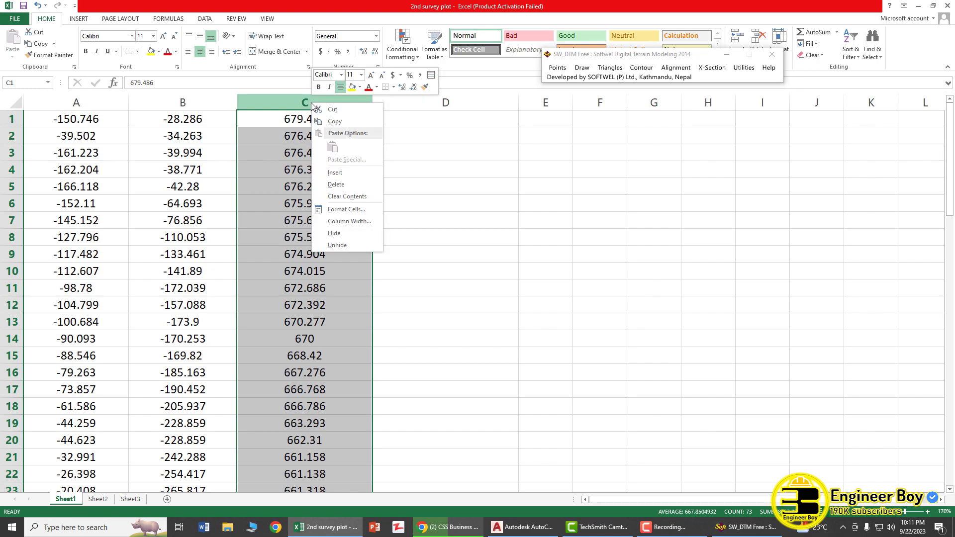
left_click(342, 185)
left_click(376, 188)
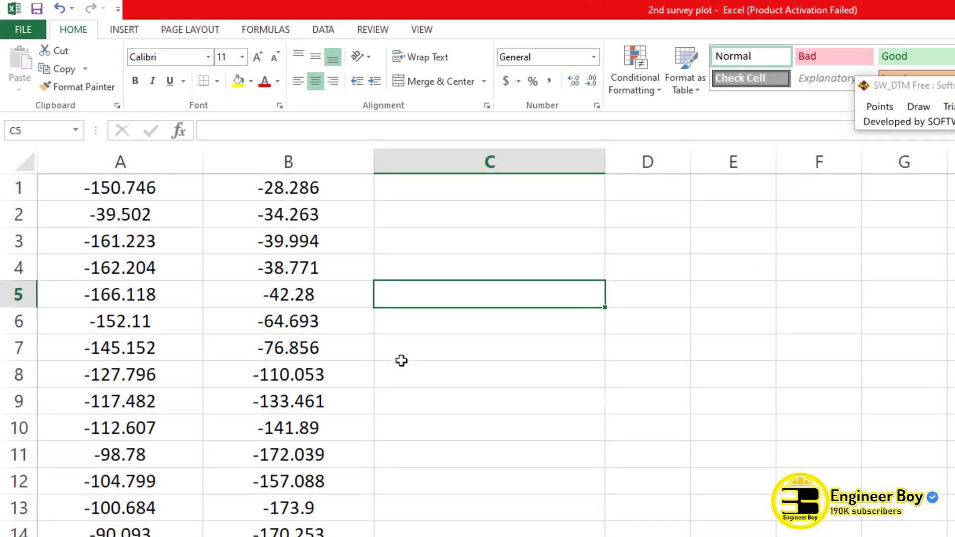
left_click(103, 180)
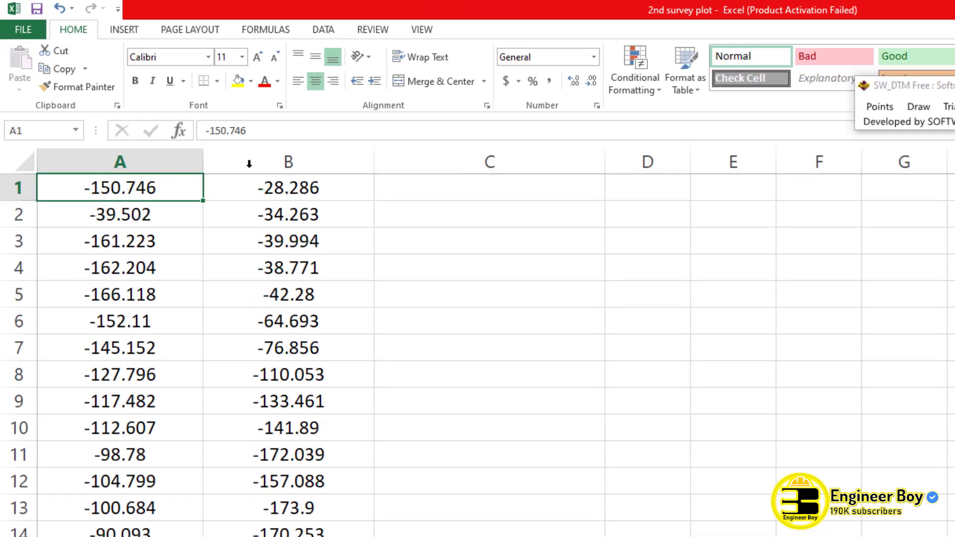
left_click(299, 187)
Save the sheet to the Desktop as '2nd survey plot.csv' (CSV Comma delimited), then close Excel without saving.
left_click(28, 28)
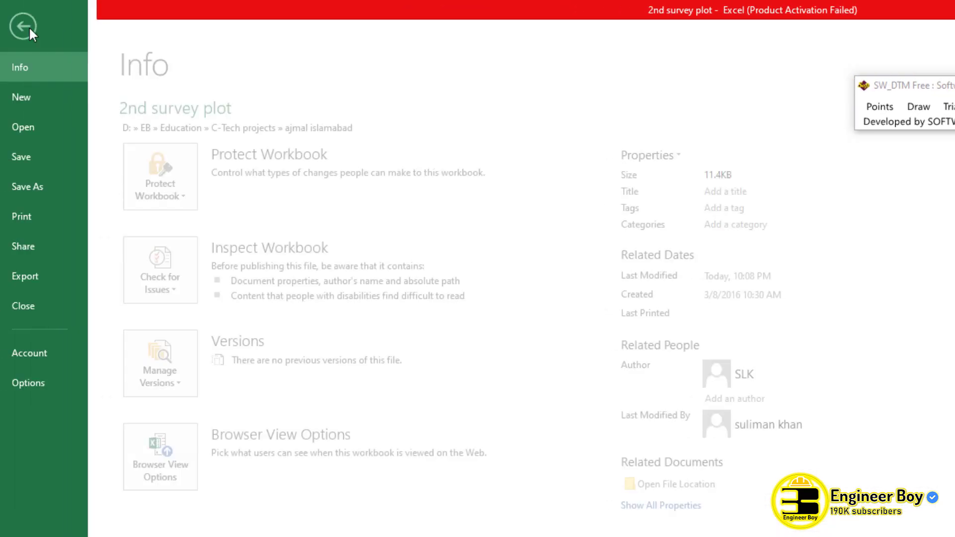
left_click(63, 193)
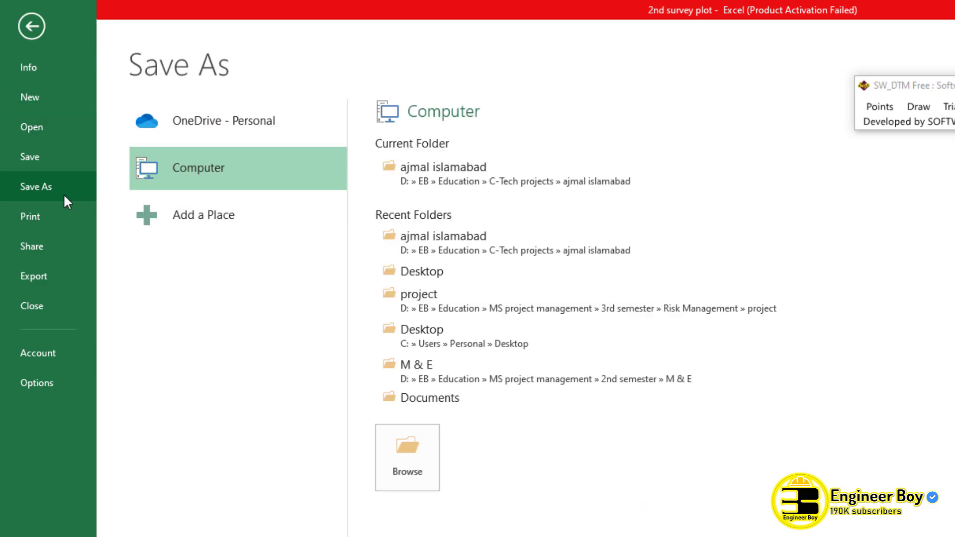
left_click(405, 451)
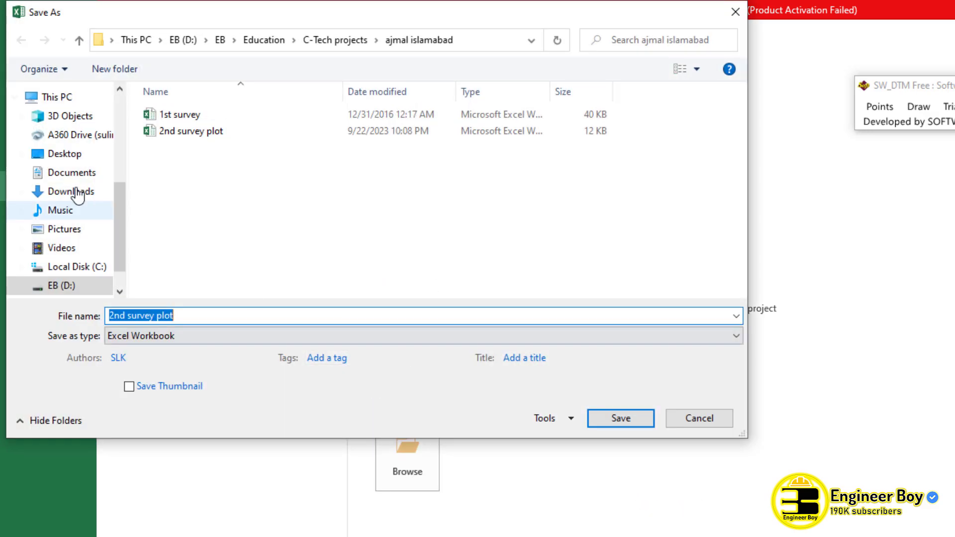
left_click(67, 153)
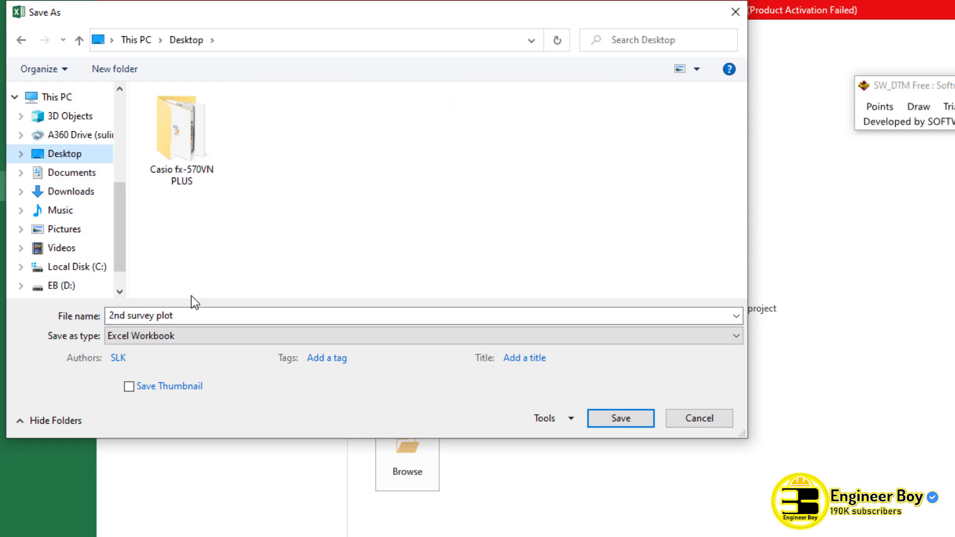
left_click(141, 341)
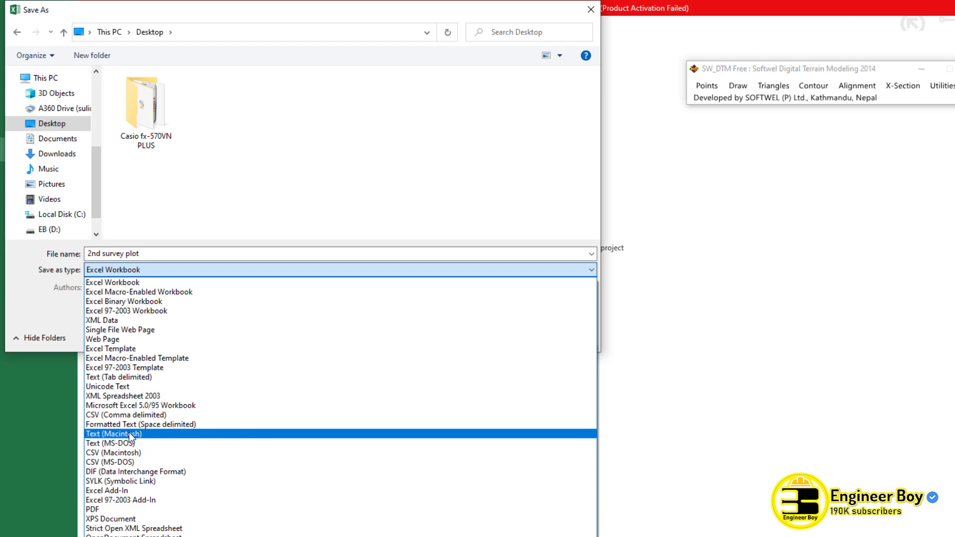
left_click(122, 416)
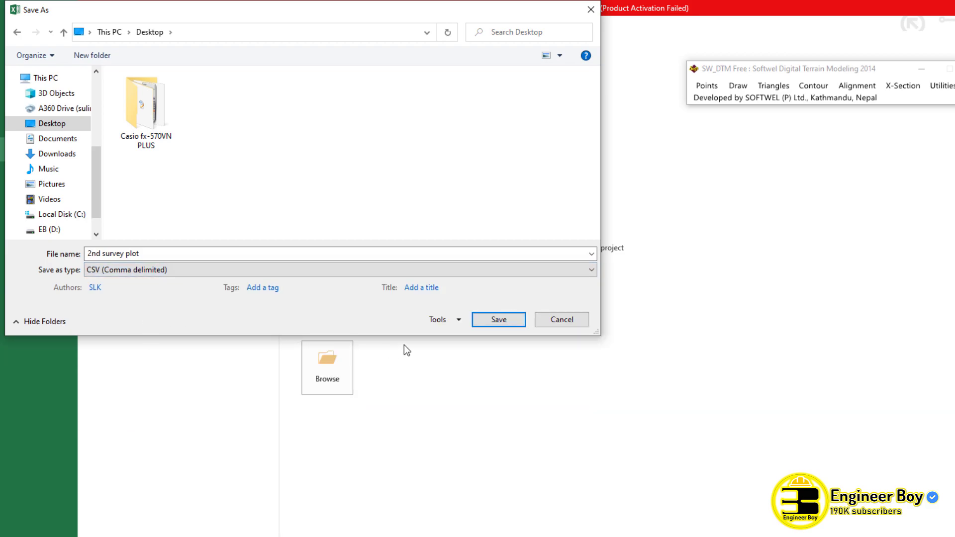
left_click(496, 320)
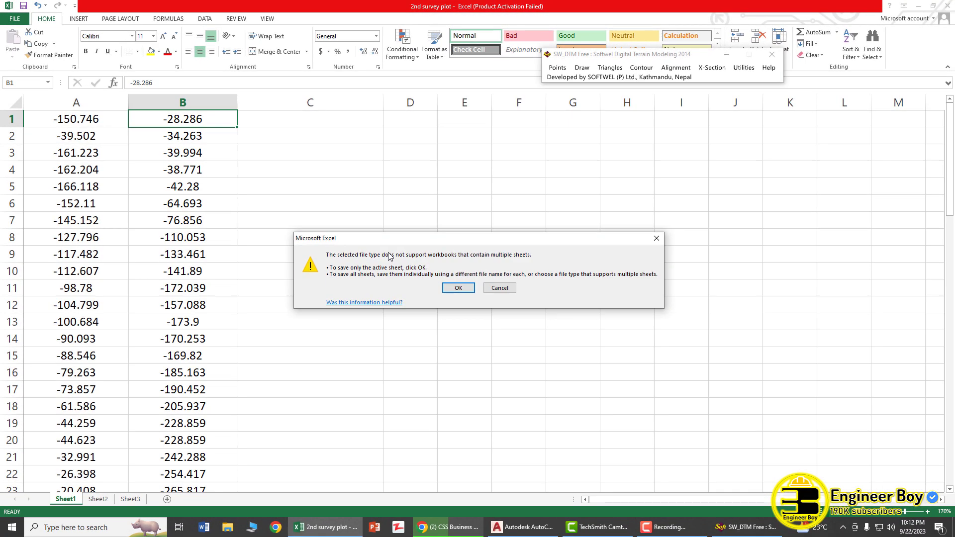
left_click(459, 288)
left_click(437, 292)
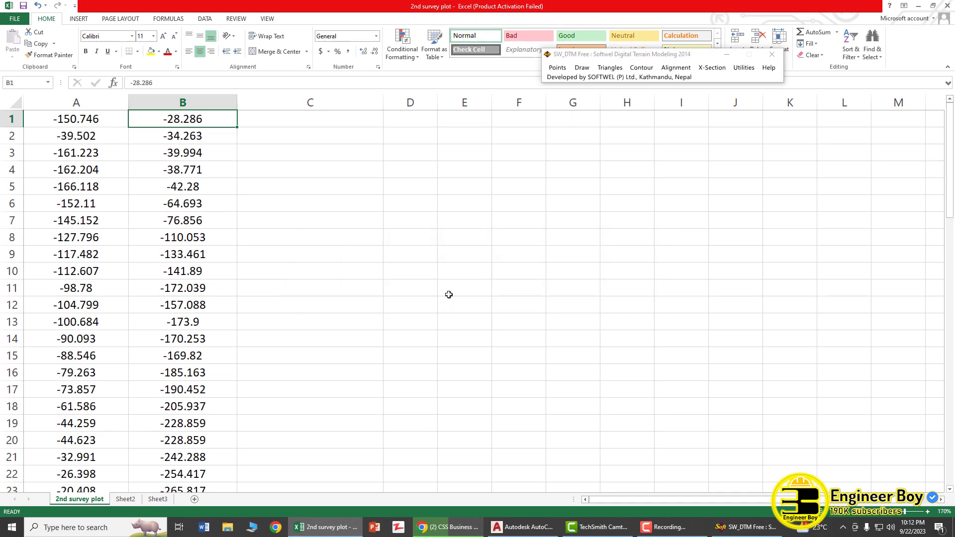
left_click(948, 6)
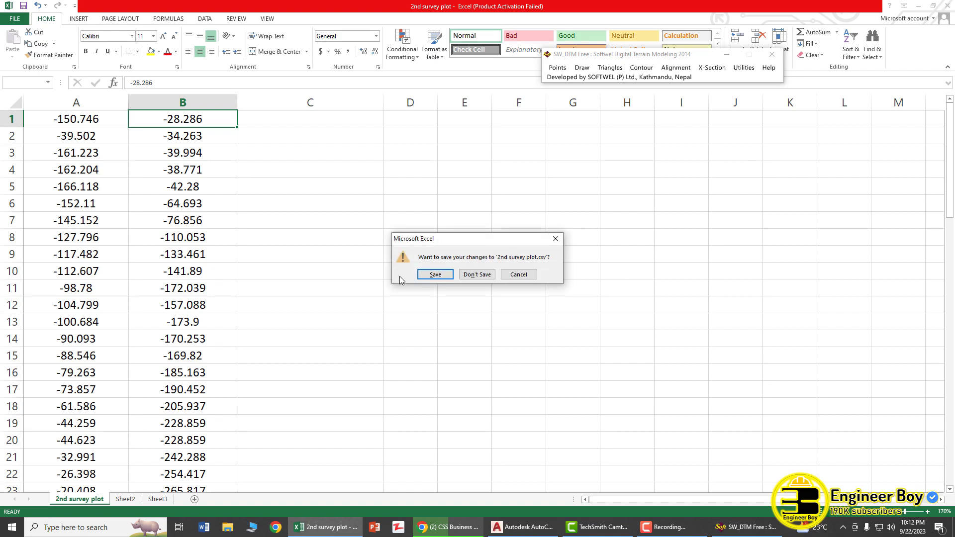
left_click(475, 275)
Run SW_DTM's Points > Import Points From File with point label scale 0.25.
left_click(449, 240)
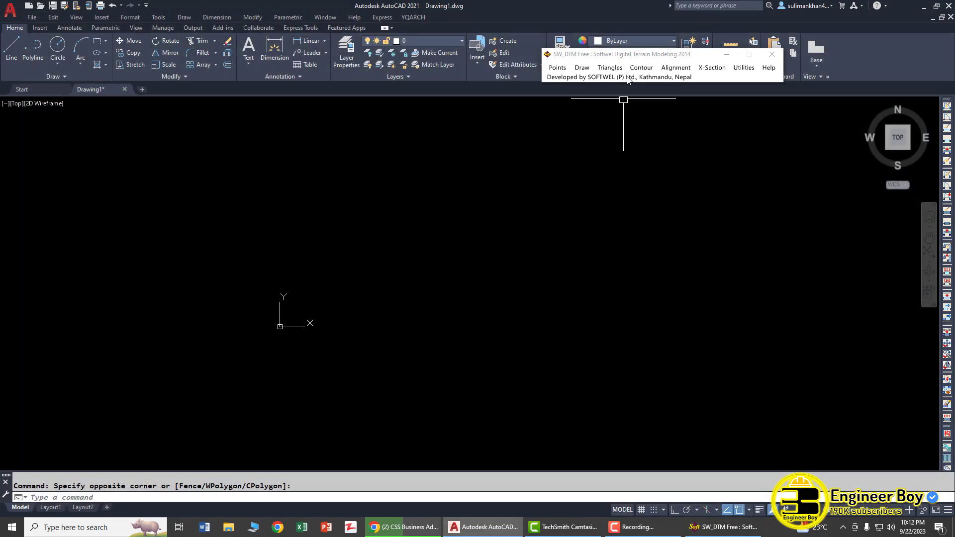
left_click_drag(603, 56, 136, 98)
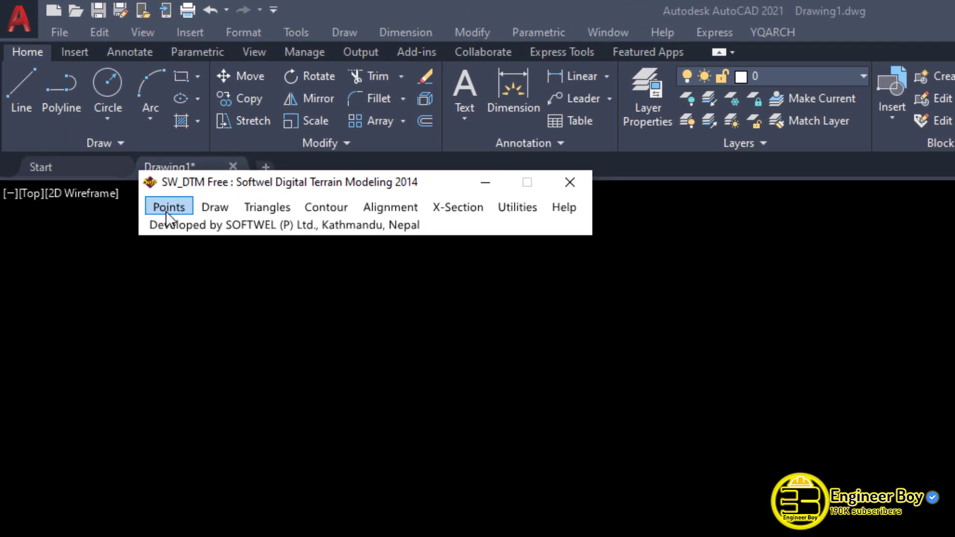
left_click(166, 211)
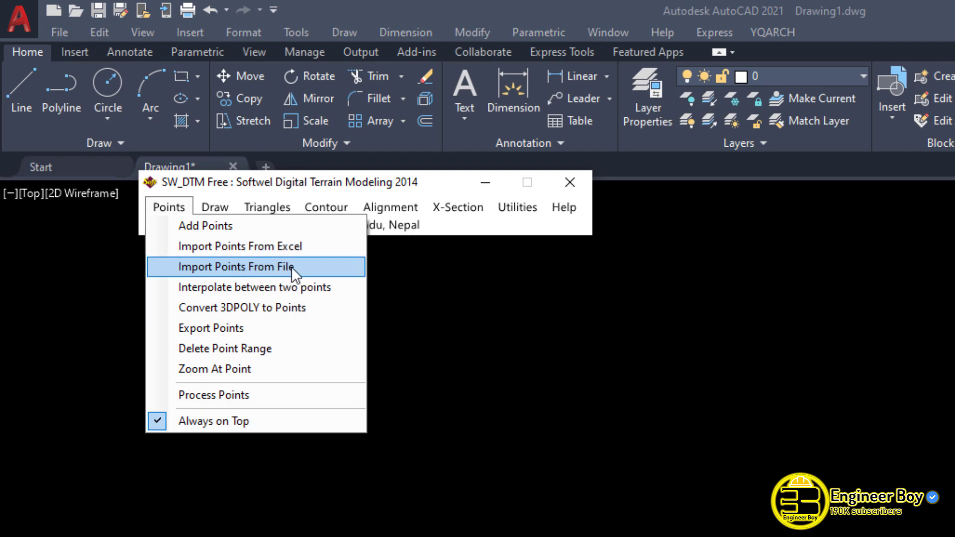
left_click(265, 267)
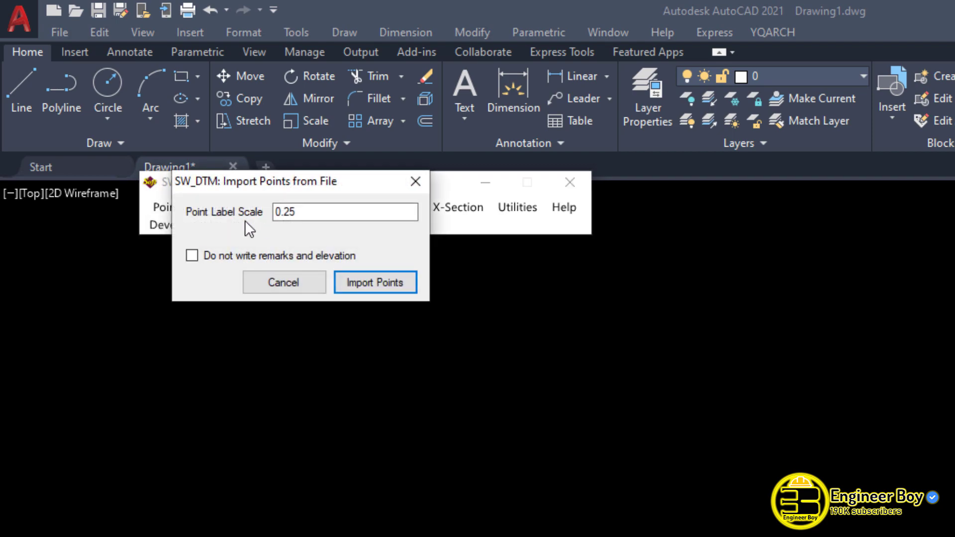
left_click_drag(313, 213, 236, 213)
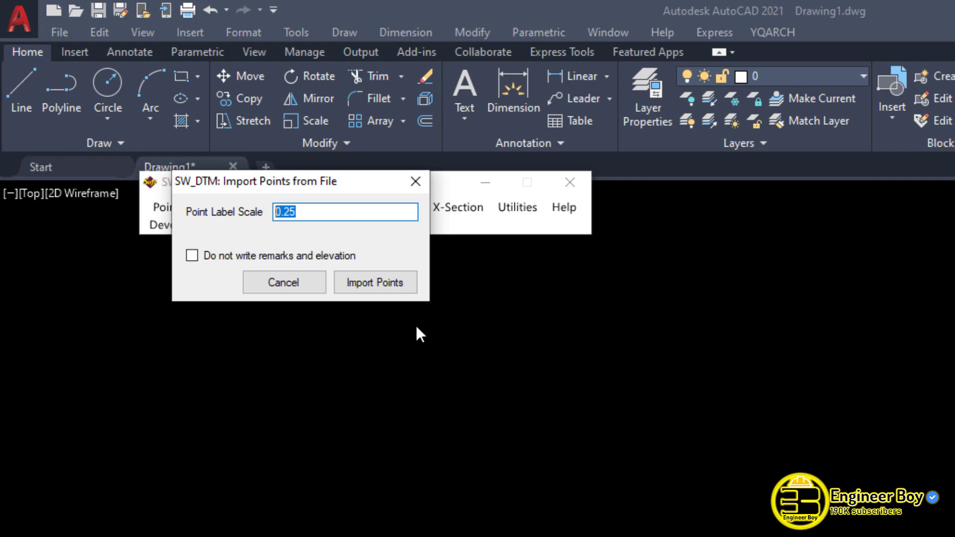
left_click(314, 211)
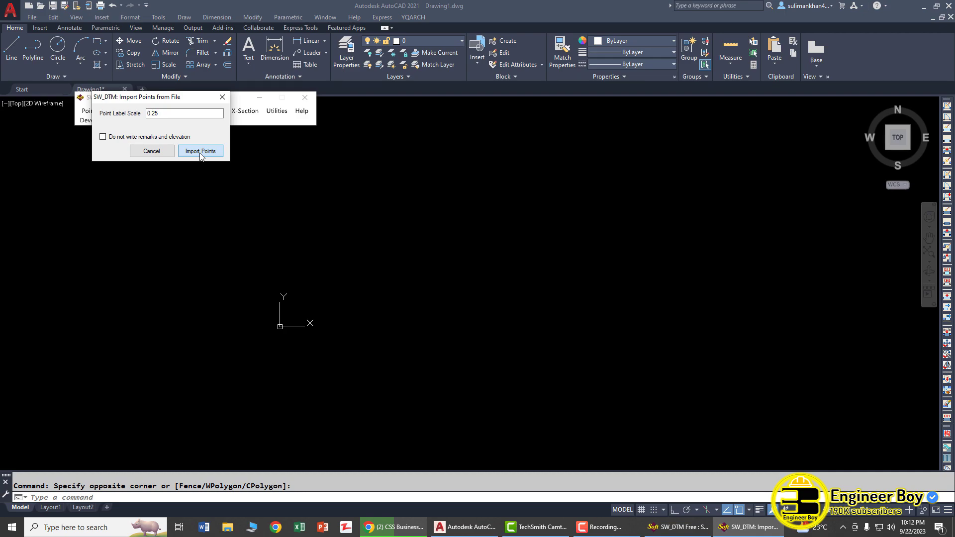
left_click(200, 152)
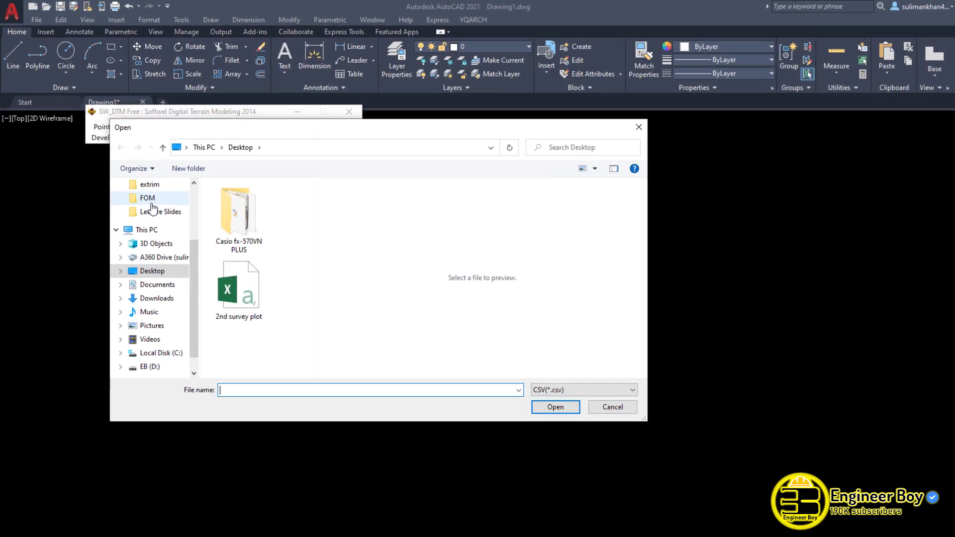
Browse to the Desktop and open the '2nd survey plot' CSV for point import.
left_click(130, 173)
left_click(141, 201)
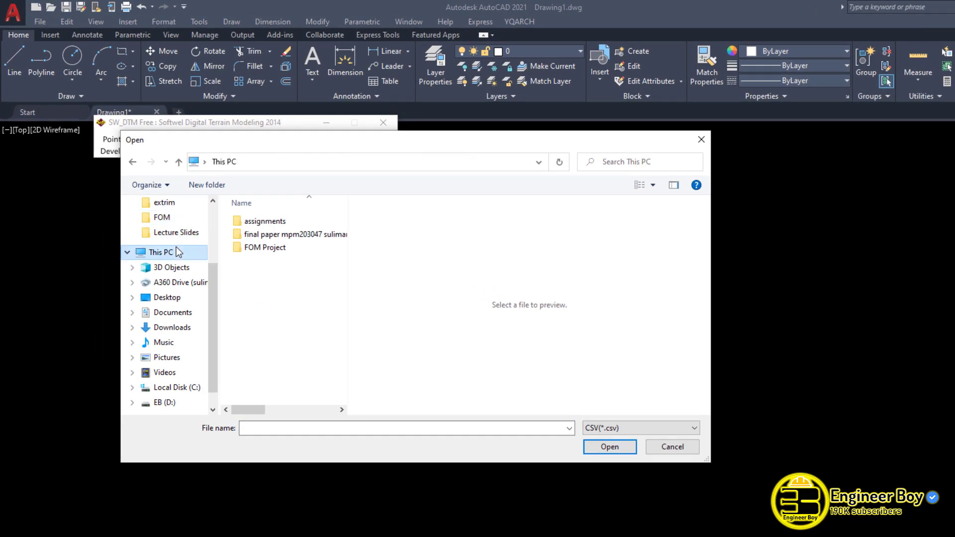
scroll(175, 281, "up", 2)
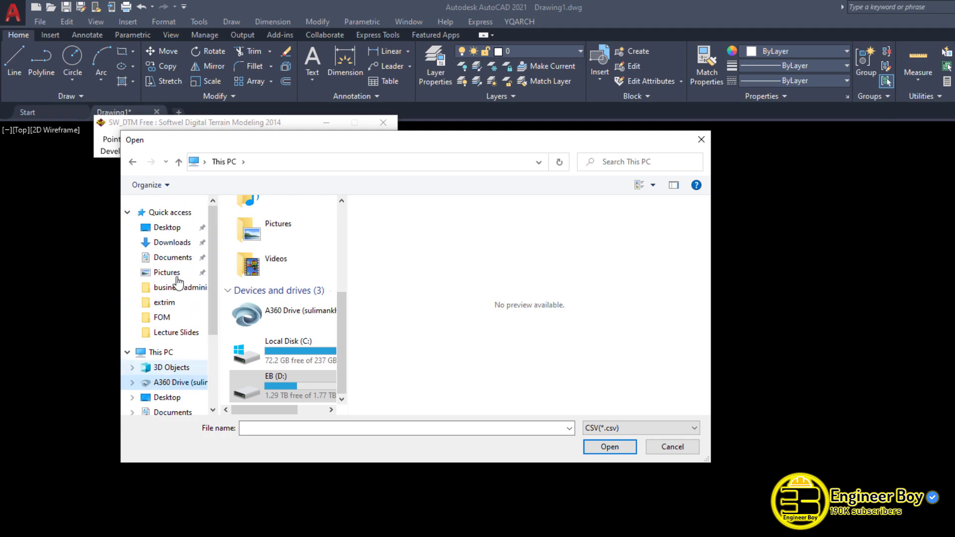
scroll(178, 282, "down", 3)
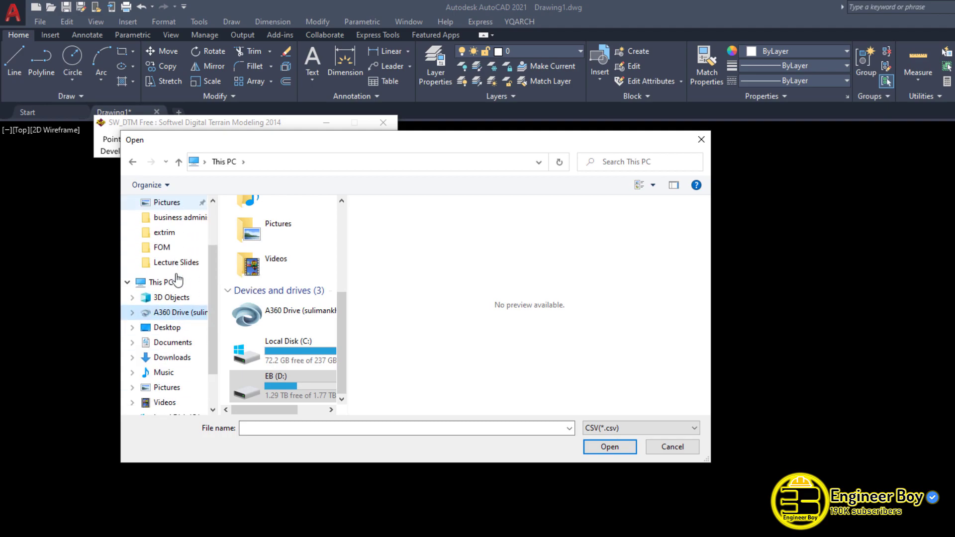
left_click(173, 330)
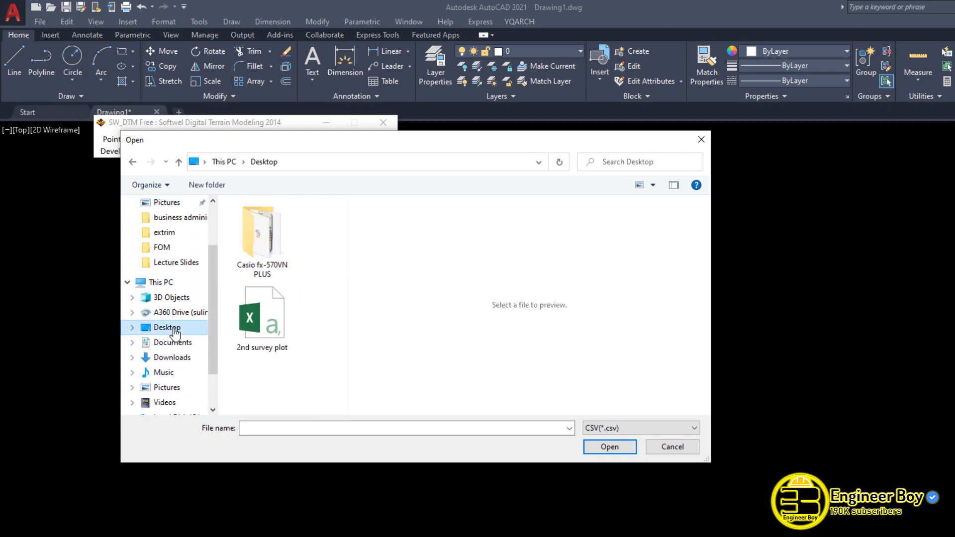
left_click(267, 333)
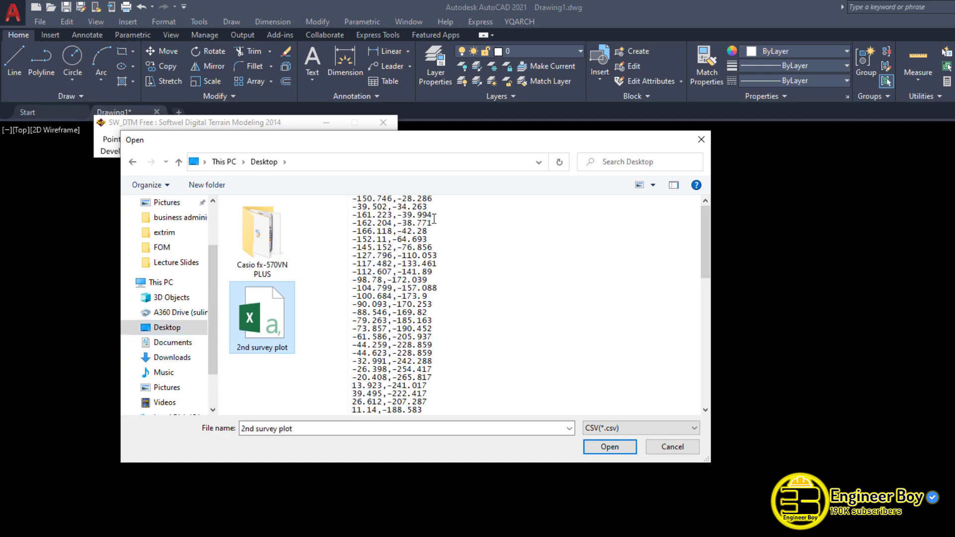
left_click(615, 447)
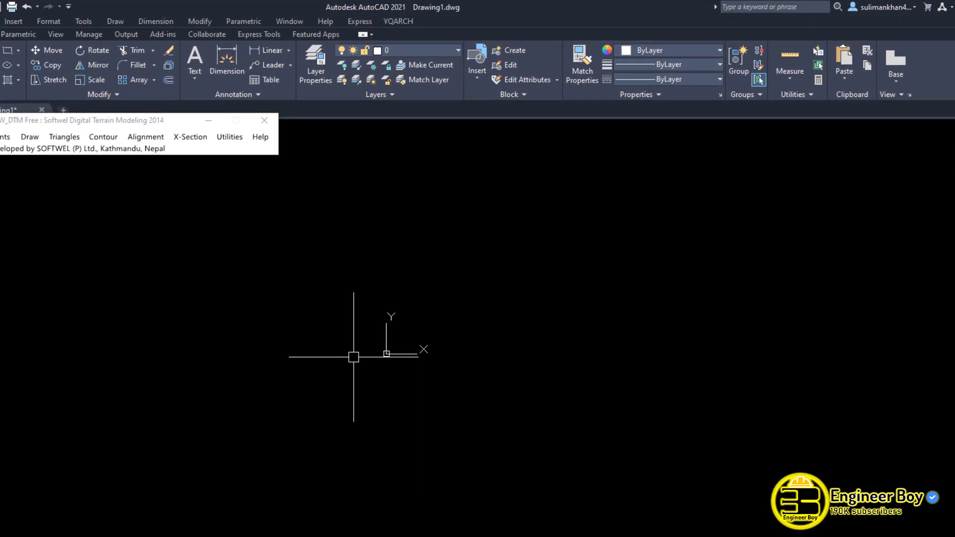
Zoom to the drawing's extents with Z, E.
type("Z")
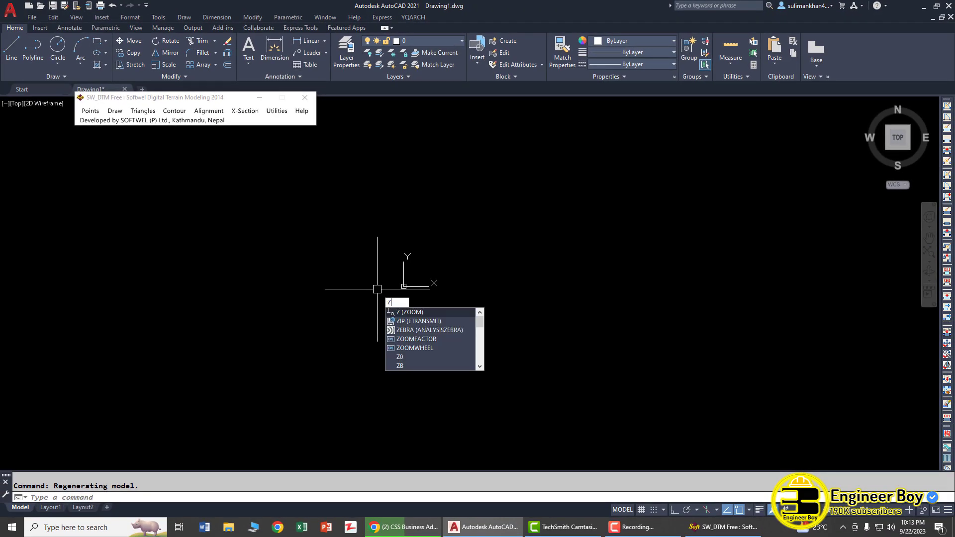
key("Return")
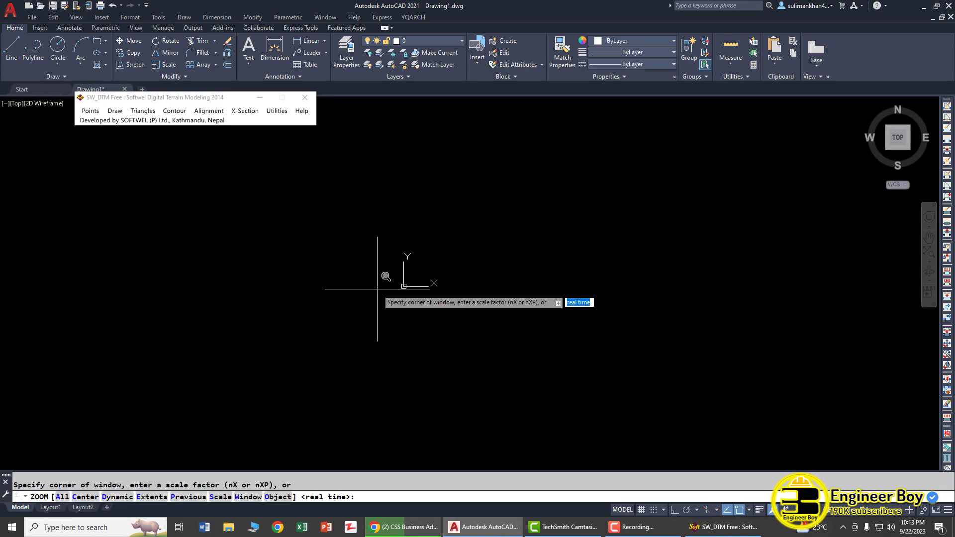
type("e")
key("Return")
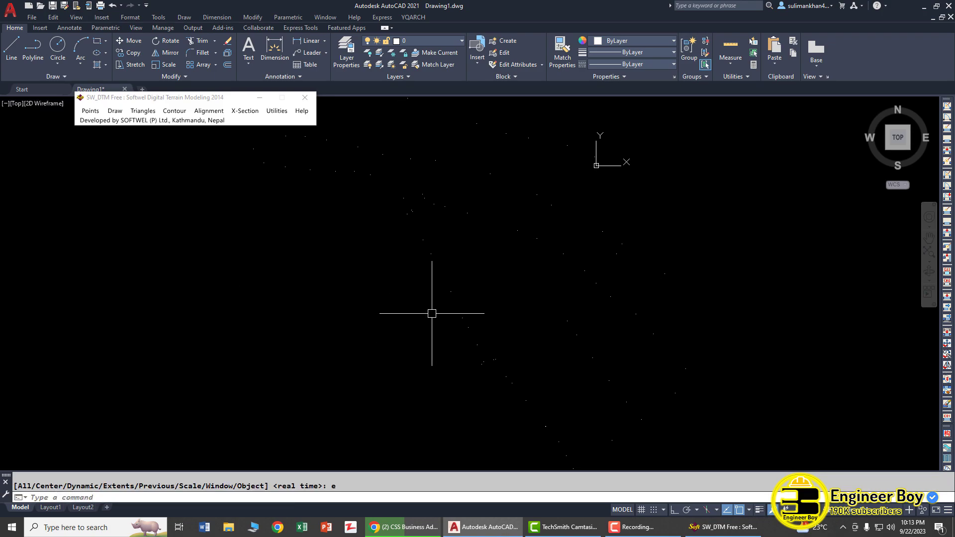
key("Escape")
Window-select the imported survey points to check them, then clear the selection.
scroll(430, 313, "down", 2)
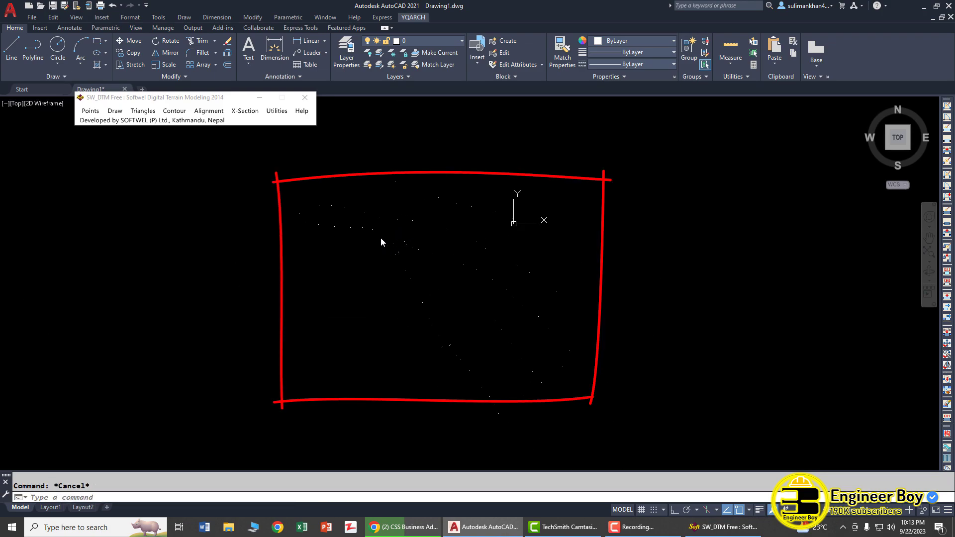
left_click(410, 221)
left_click(508, 204)
key("Escape")
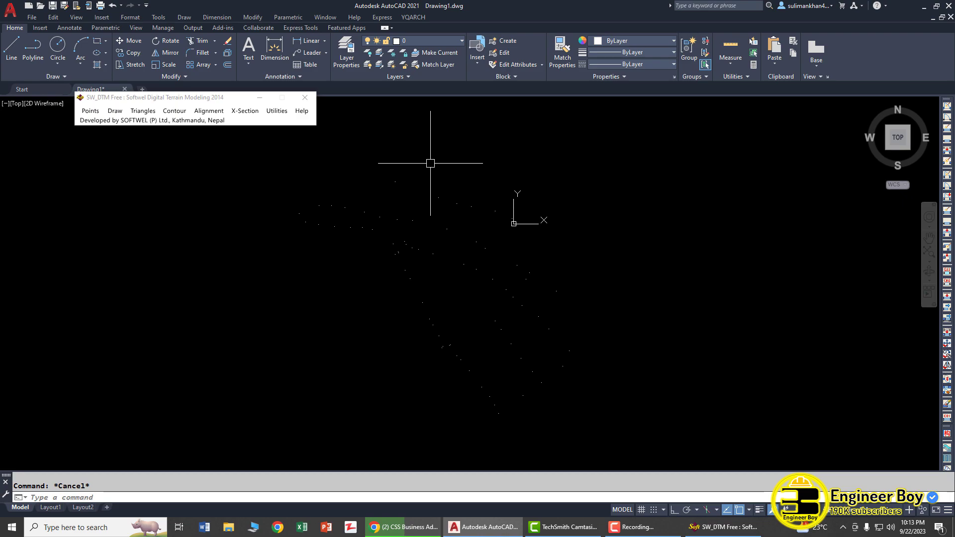
Set the point style to the X marker at 1% relative-to-screen size using PTYPE.
type("Pt")
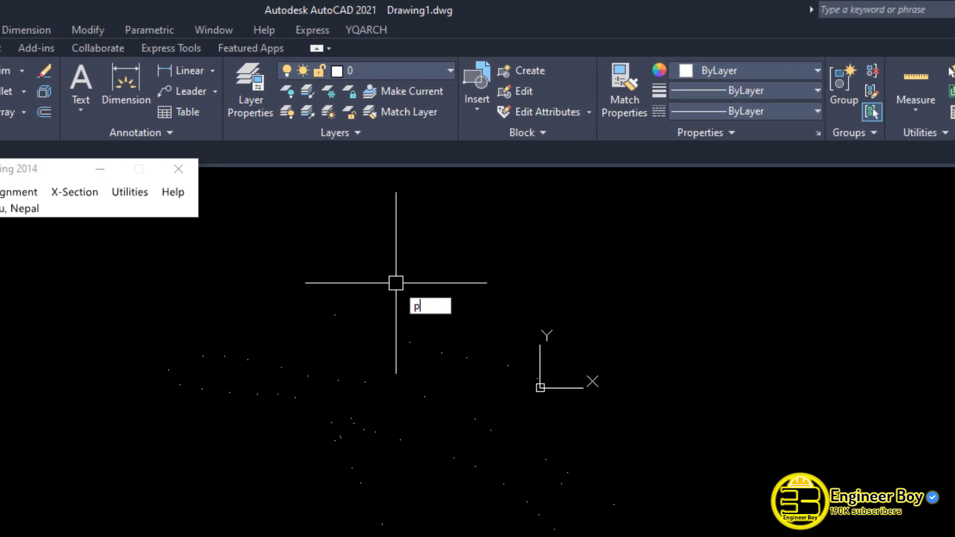
type("ype")
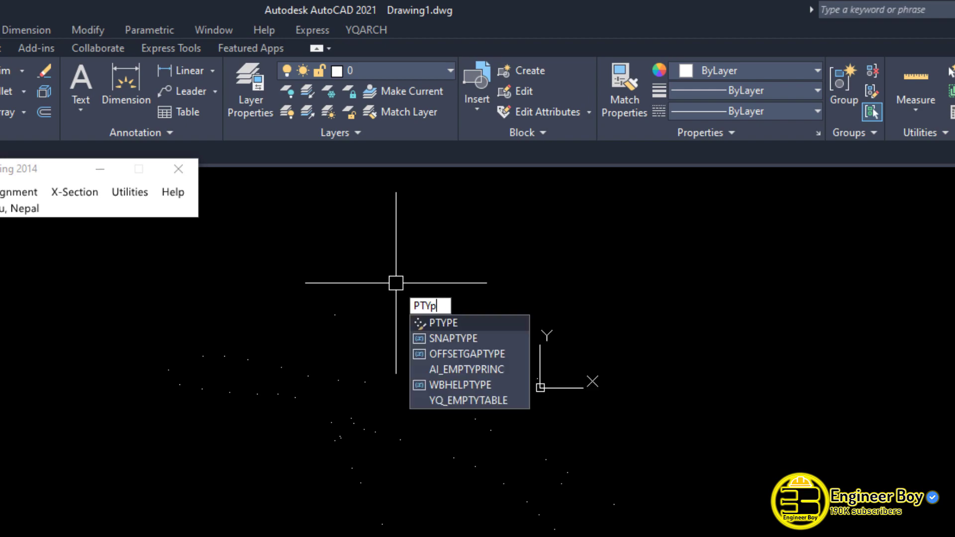
key("Return")
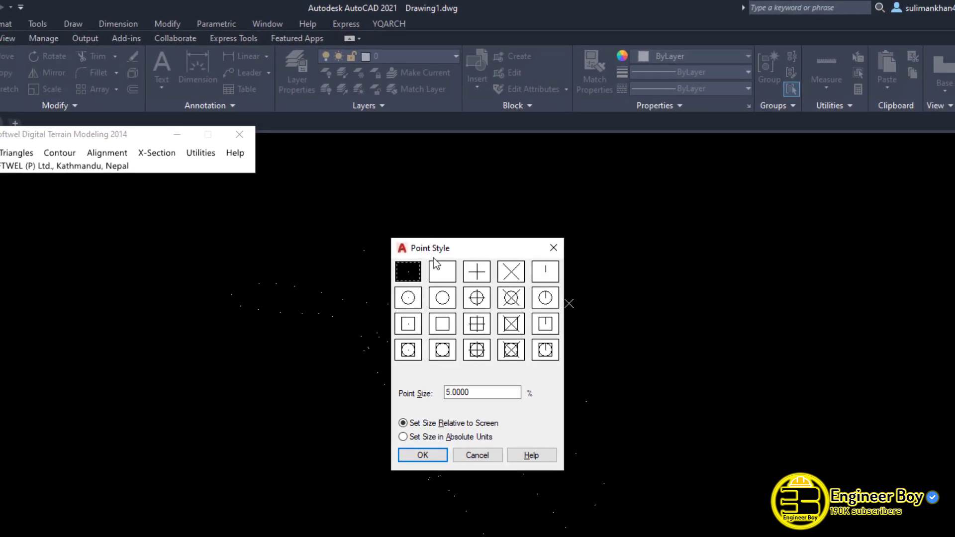
left_click(511, 289)
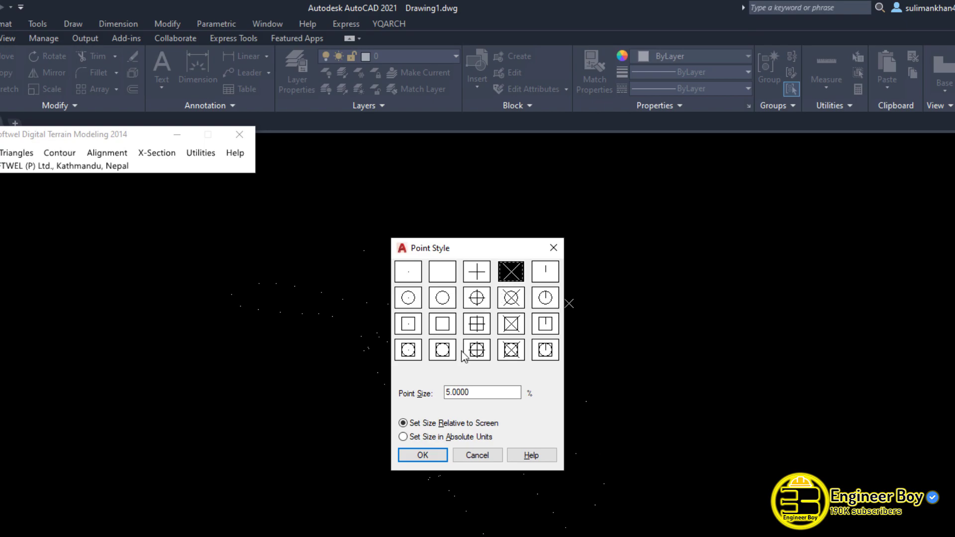
double_click(465, 393)
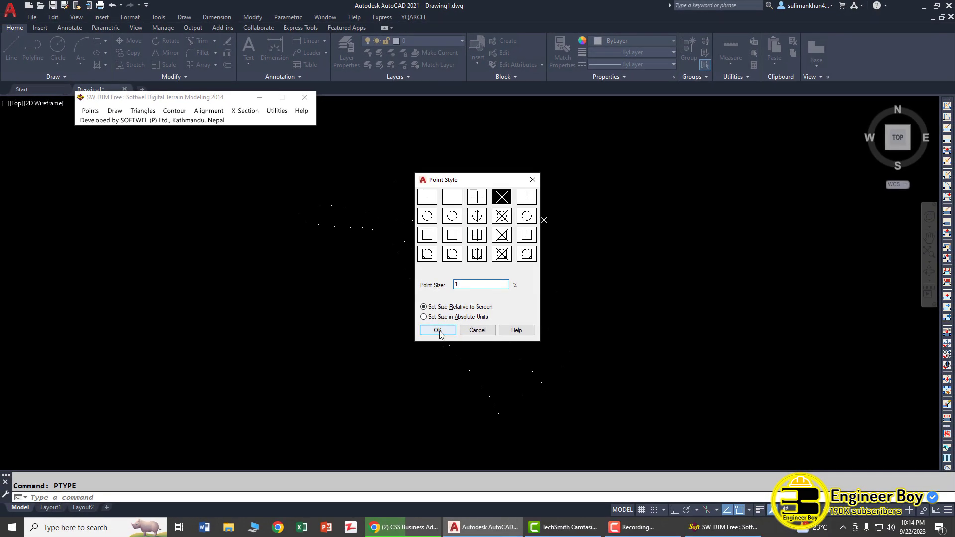
left_click(438, 330)
scroll(461, 273, "up", 3)
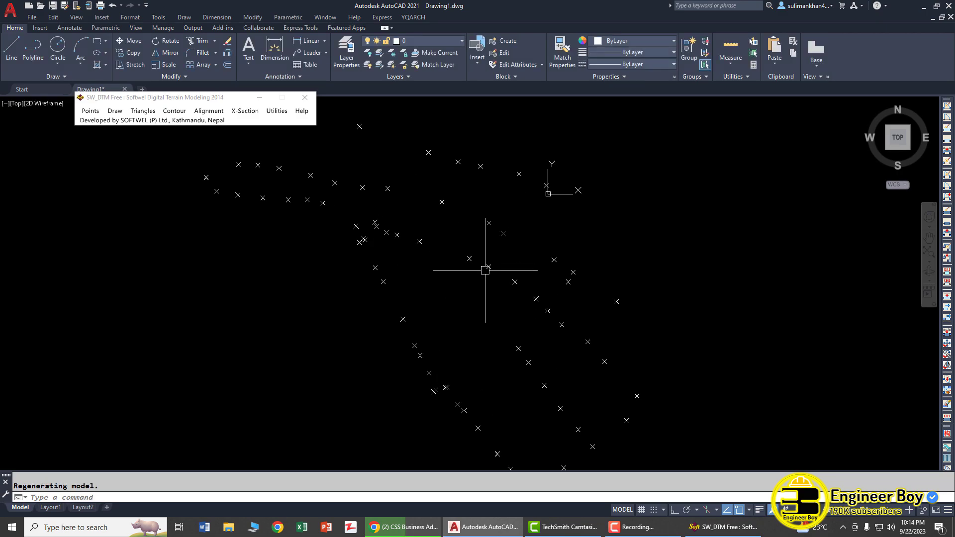
scroll(427, 266, "down", 3)
scroll(393, 219, "up", 6)
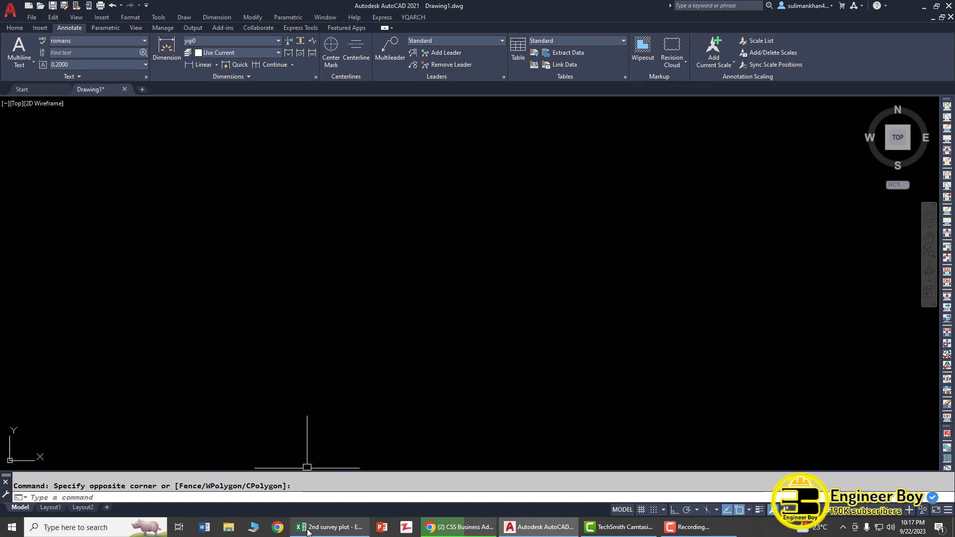
In D2 of the survey spreadsheet, build a CONCATENATE formula joining A2, B2 and C2 with commas.
left_click(330, 528)
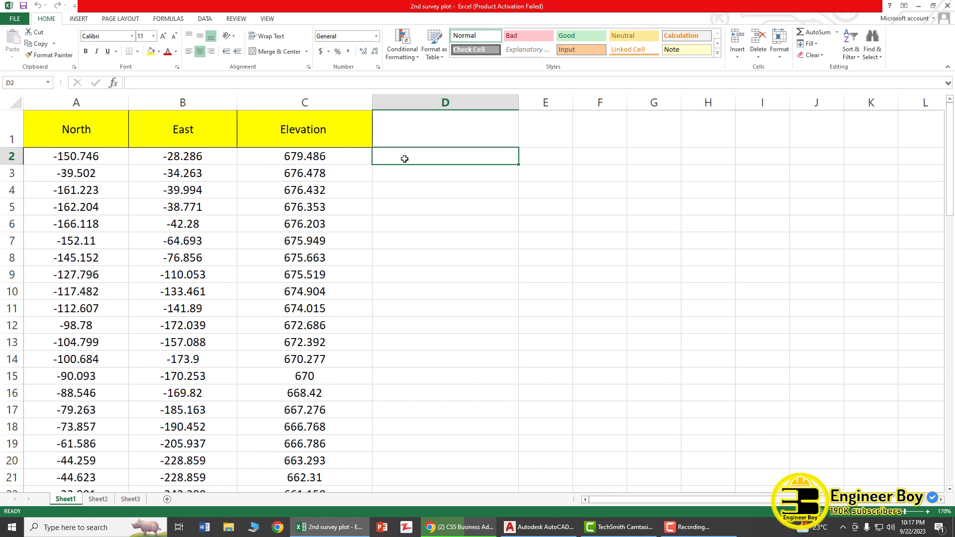
type("=")
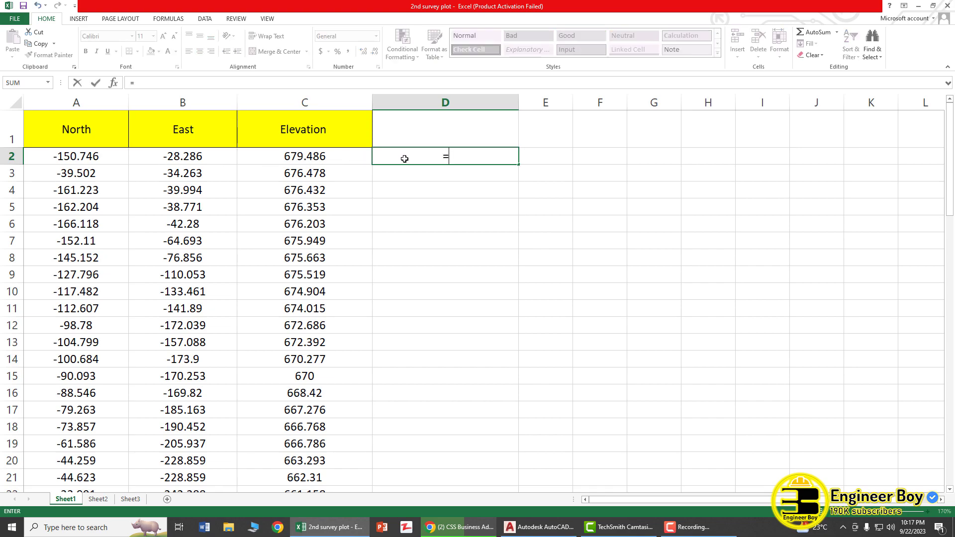
type("(")
type("c")
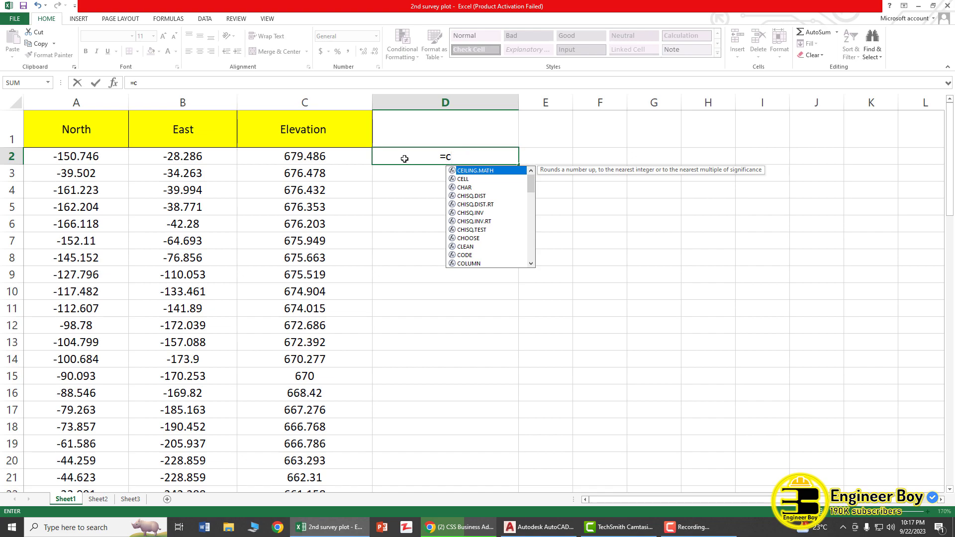
type("on")
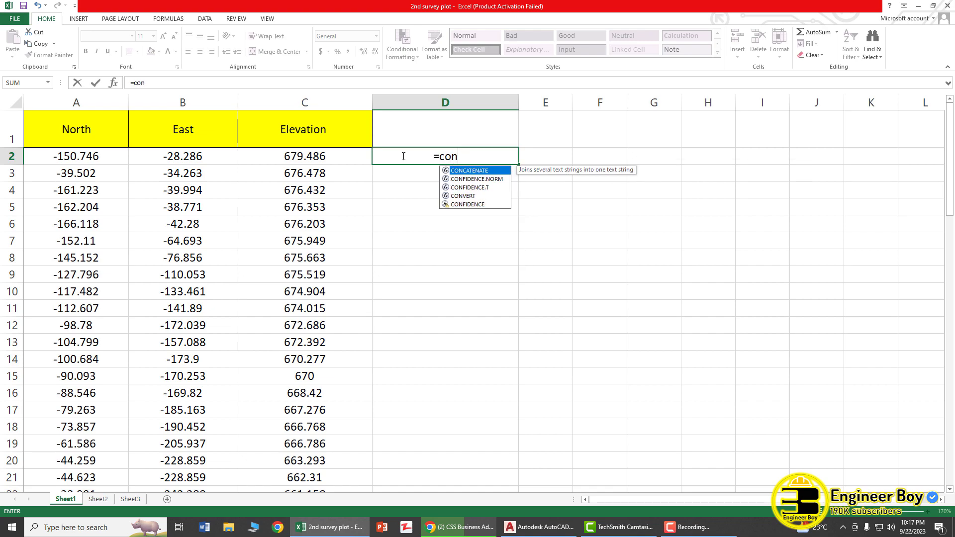
double_click(466, 172)
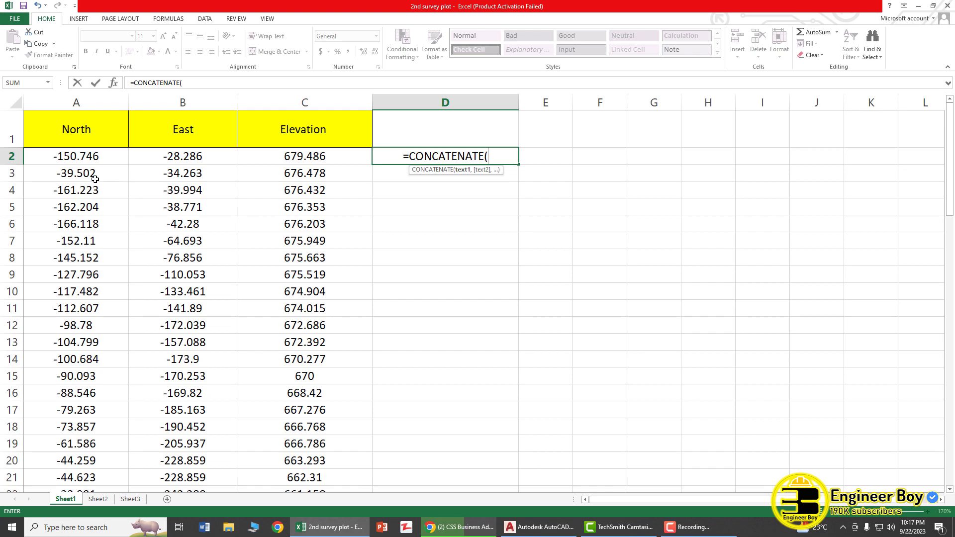
left_click(71, 157)
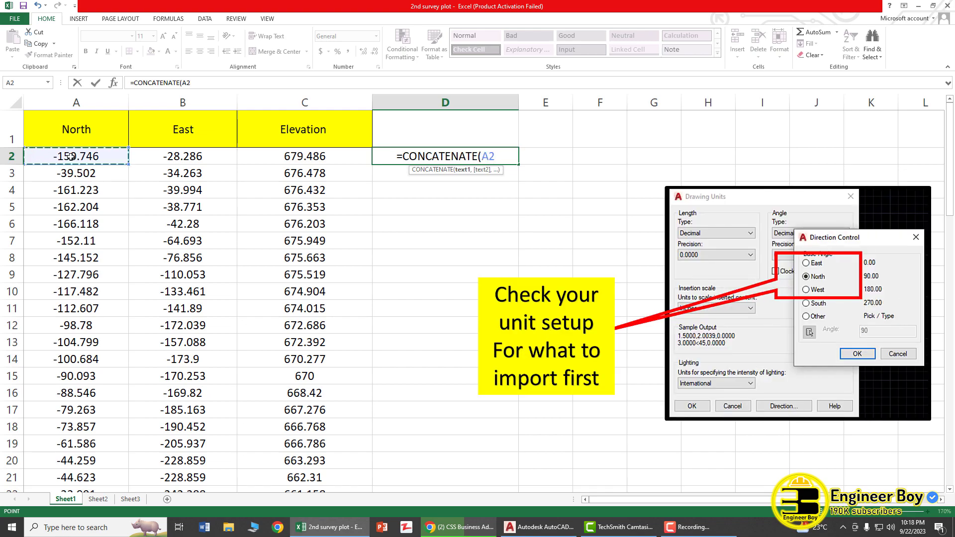
type(",\"")
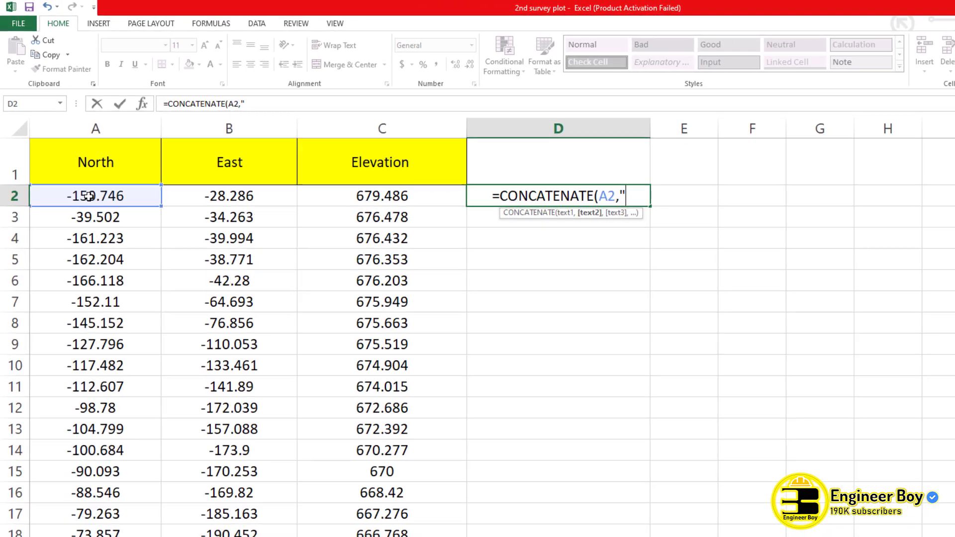
type(",")
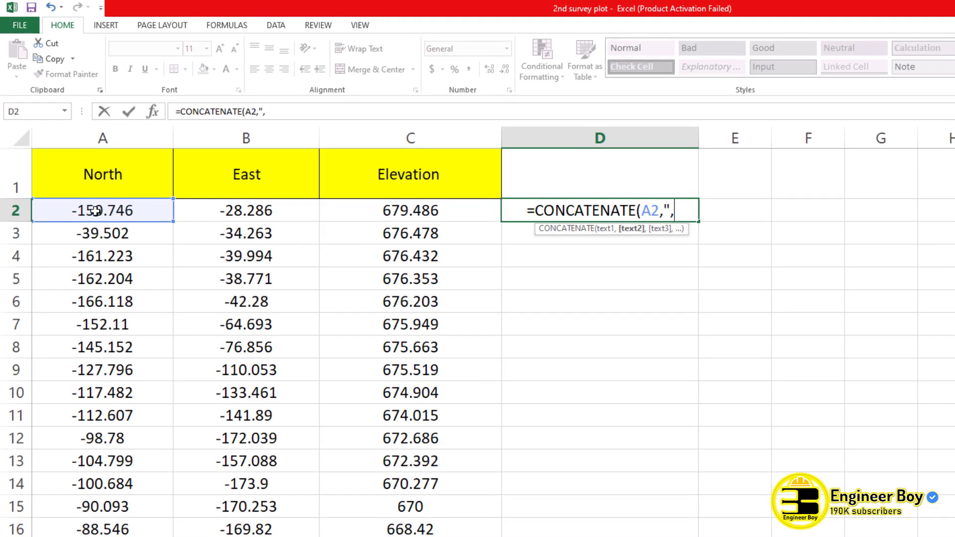
type("\",")
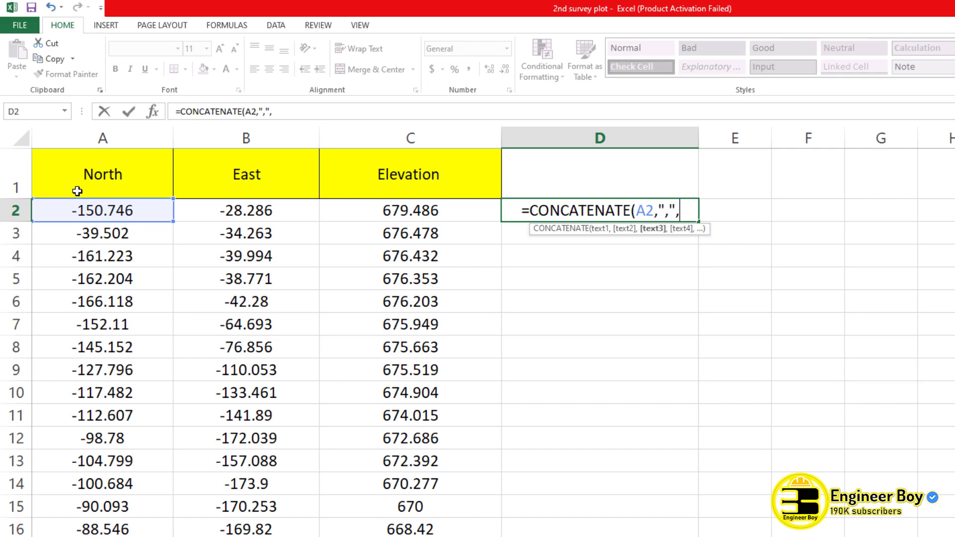
left_click(236, 210)
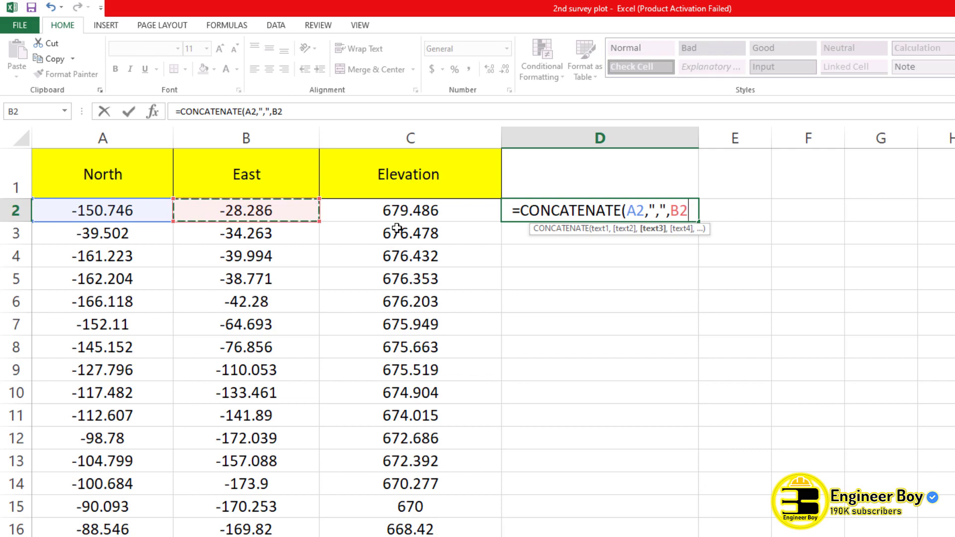
type(",\",\"")
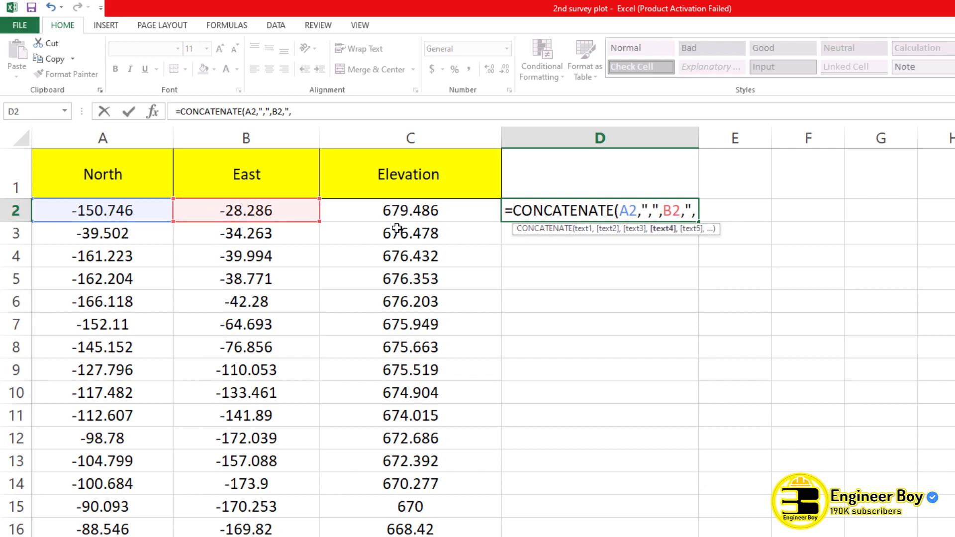
type(",")
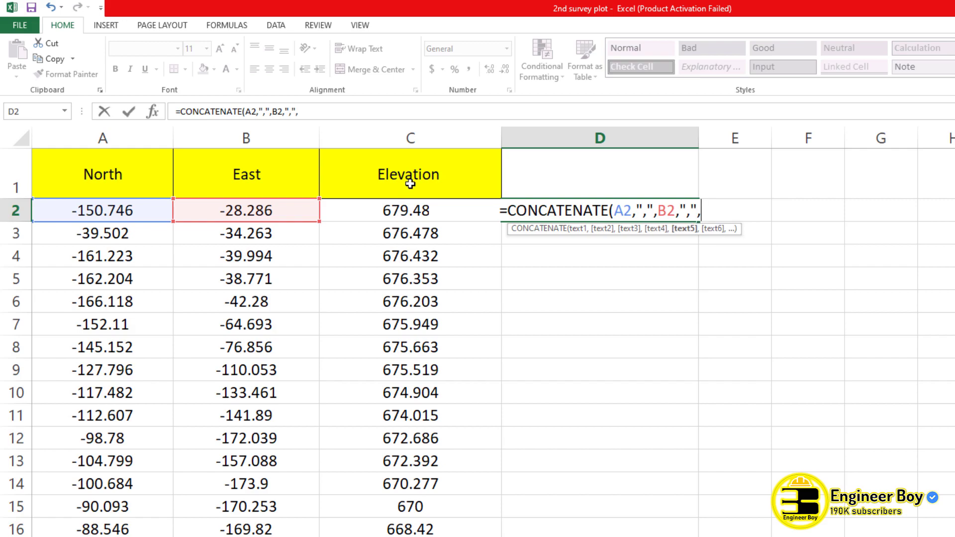
left_click(406, 211)
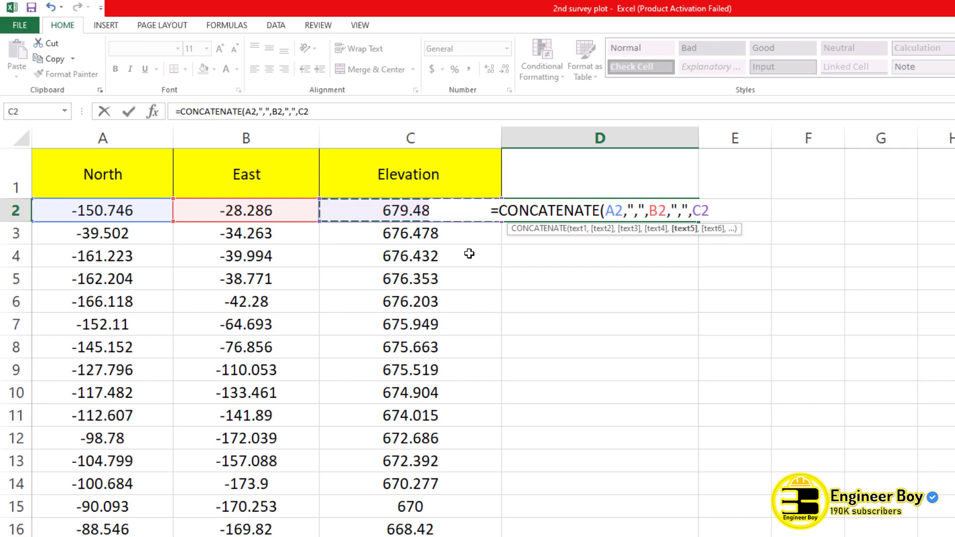
Fix the closing parenthesis and commit =CONCATENATE(A2,",",B2,",",C2) in D2.
left_click(668, 211)
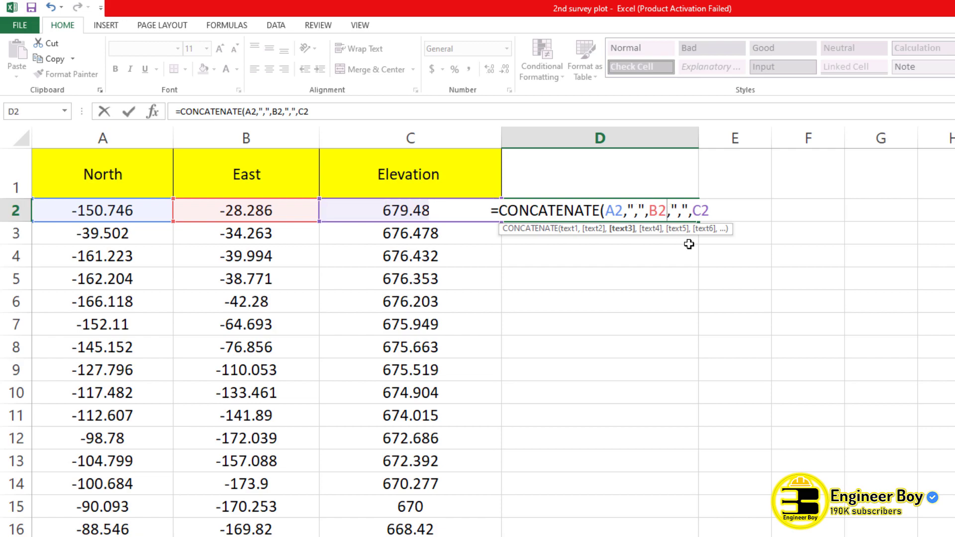
type(")")
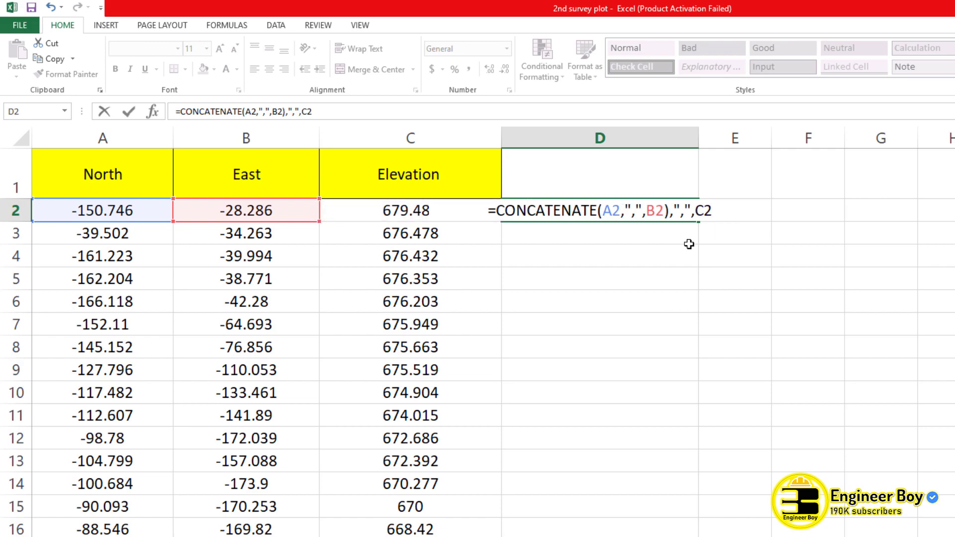
key("BackSpace")
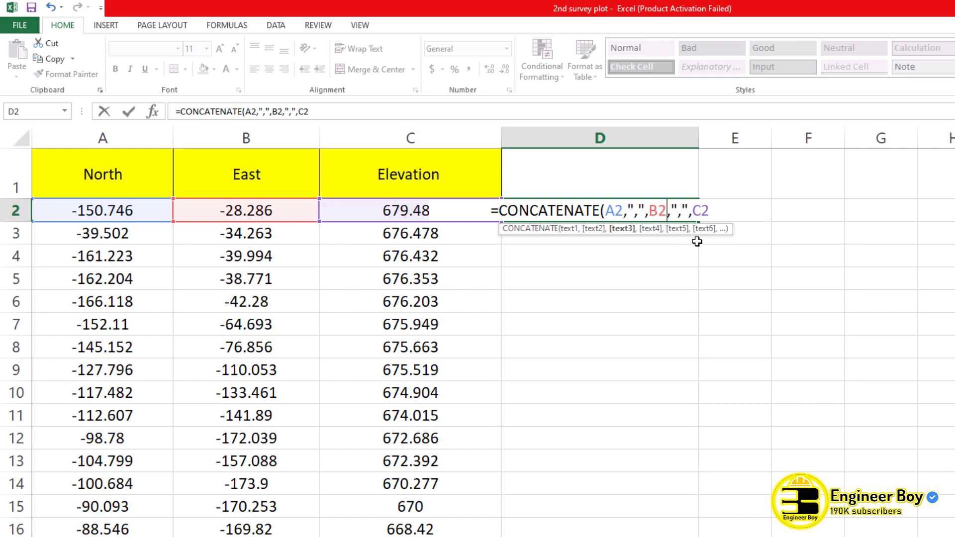
key("End")
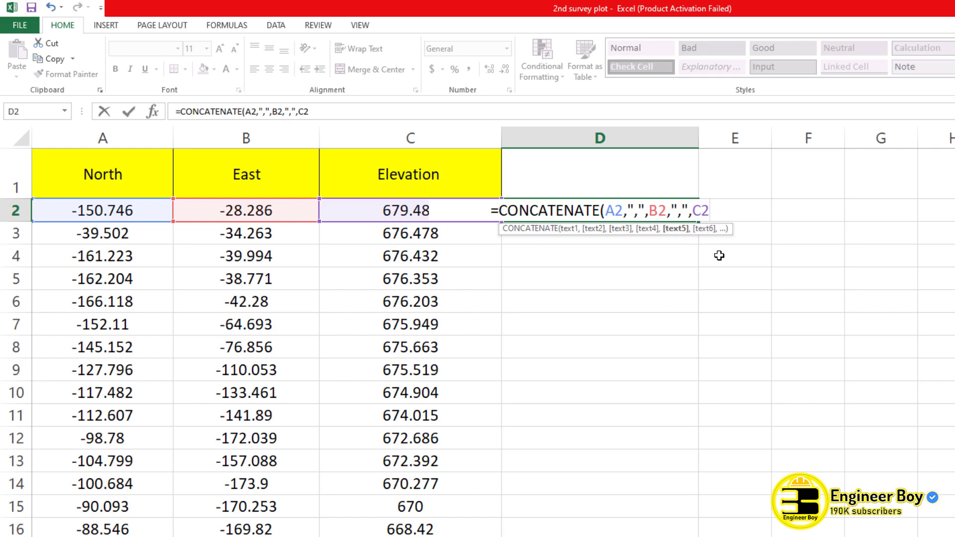
type(")")
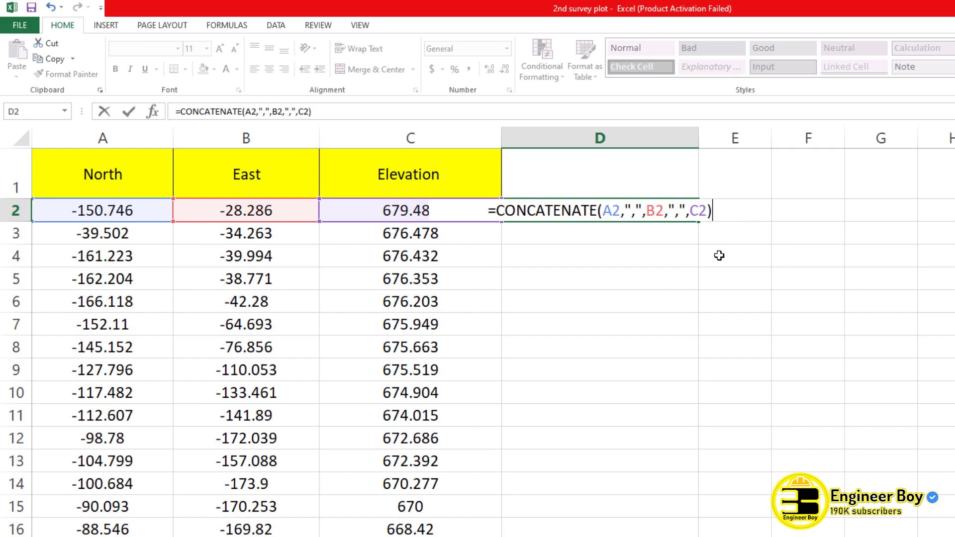
key("Return")
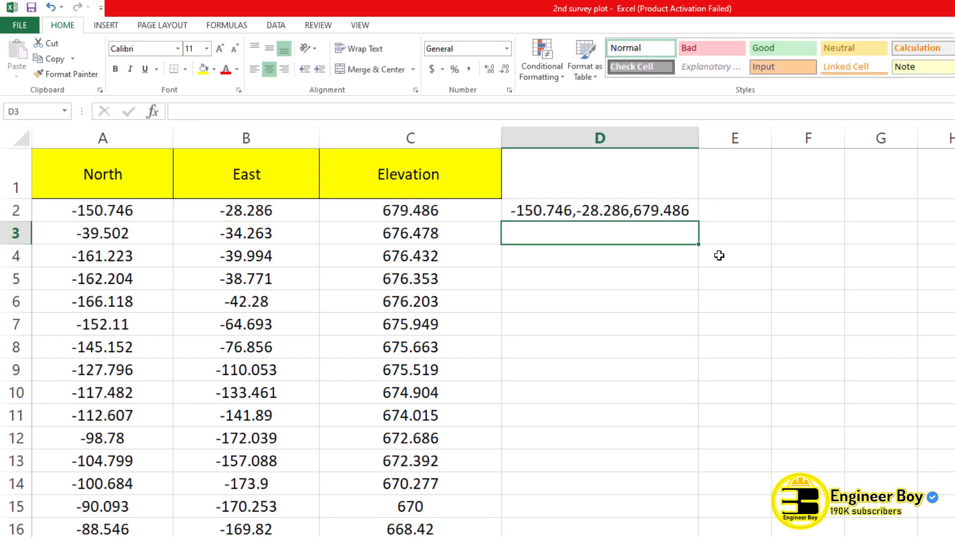
key("Up")
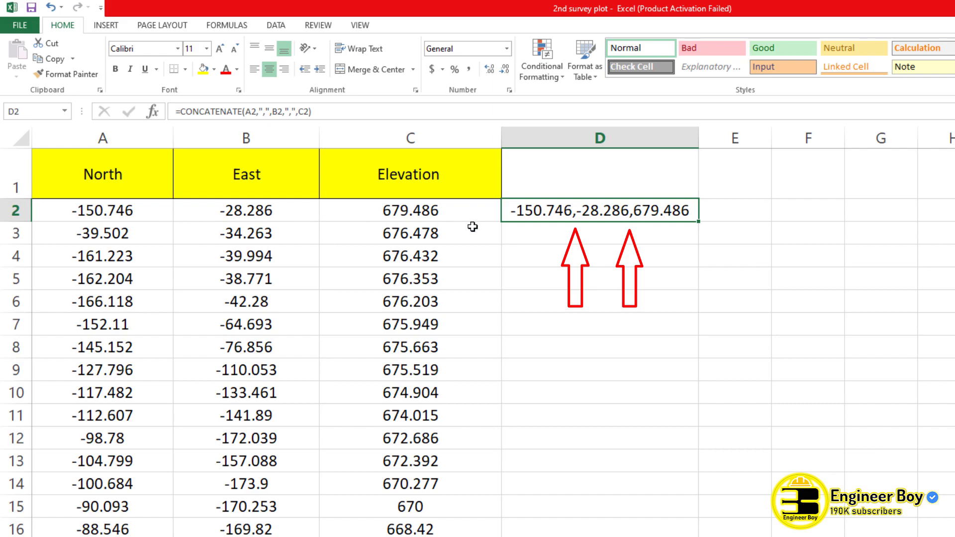
Fill the D2 formula down column D for every survey row.
double_click(700, 222)
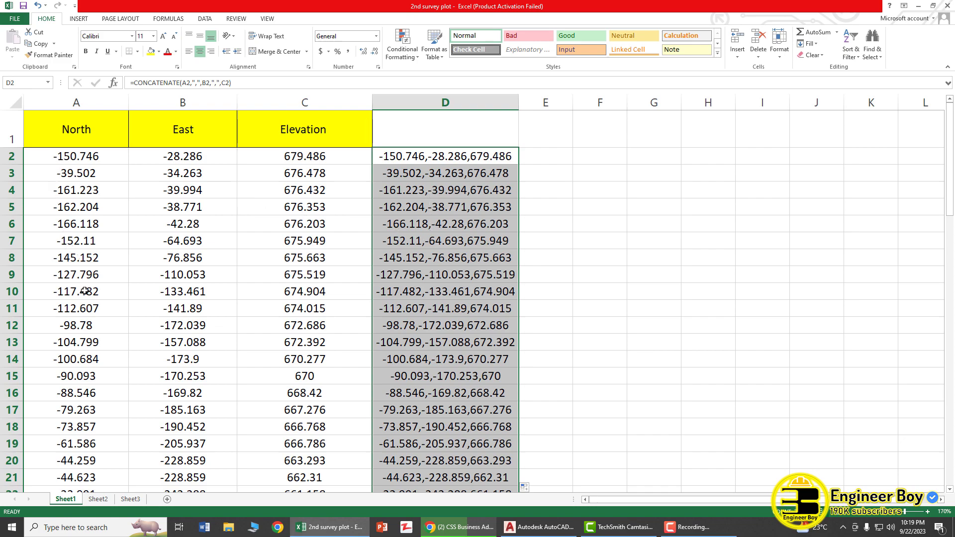
scroll(220, 319, "down", 5)
scroll(301, 321, "down", 12)
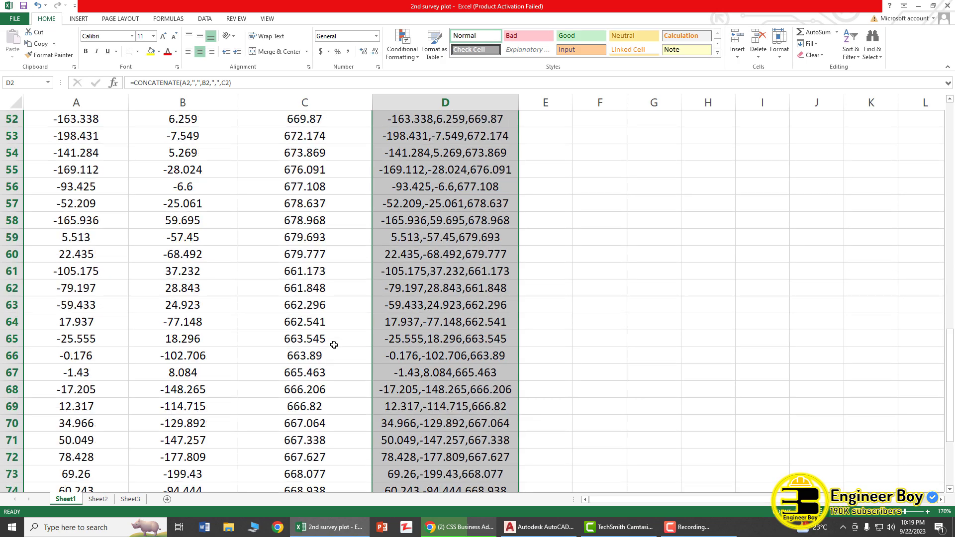
scroll(385, 355, "up", 17)
Copy the joined coordinates in column D and return to AutoCAD.
right_click(437, 159)
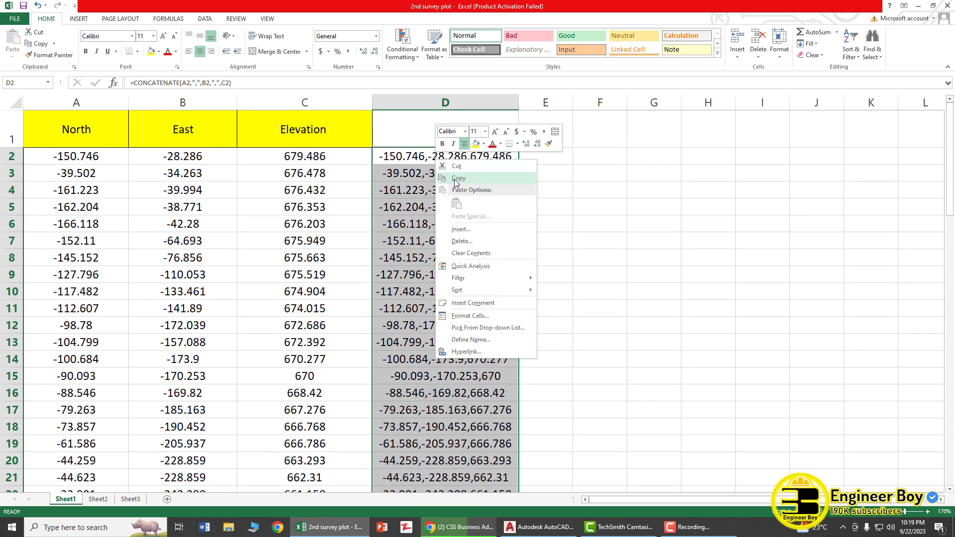
left_click(455, 180)
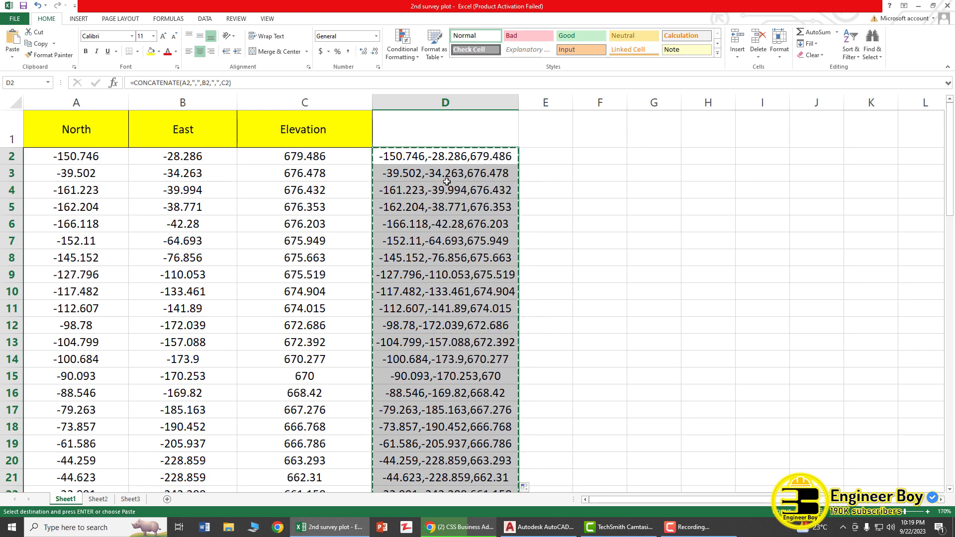
left_click(536, 526)
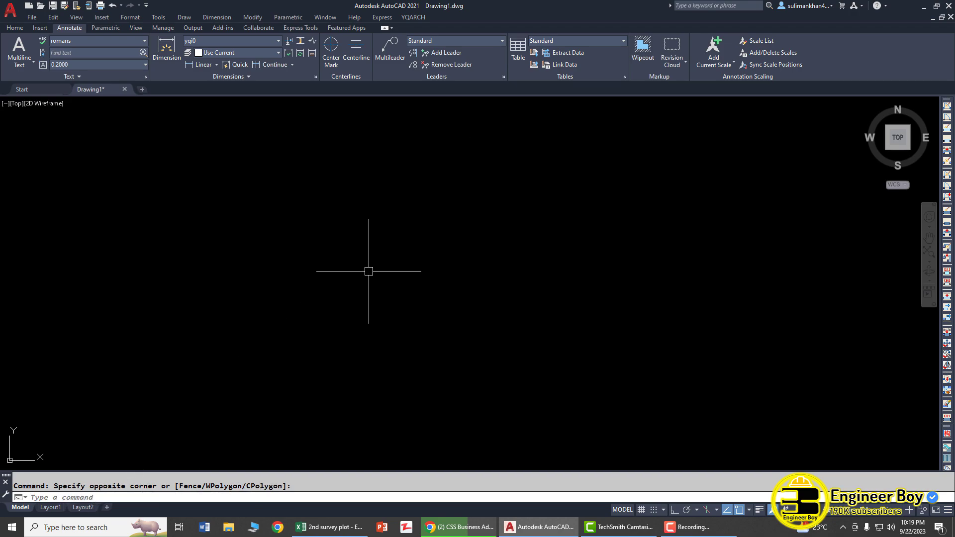
Paste the copied coordinate list into a MULTIPLE POINT command, then cancel it.
type("mul")
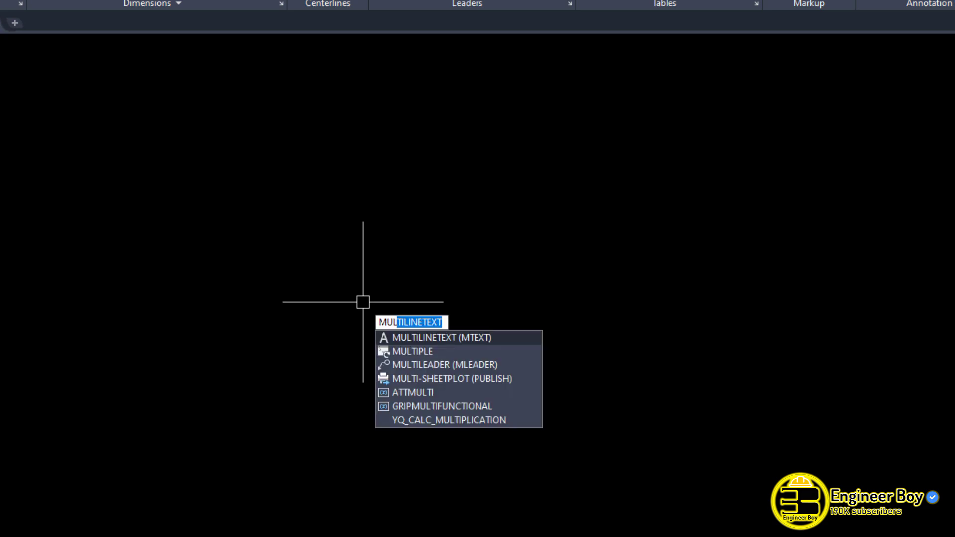
left_click(413, 353)
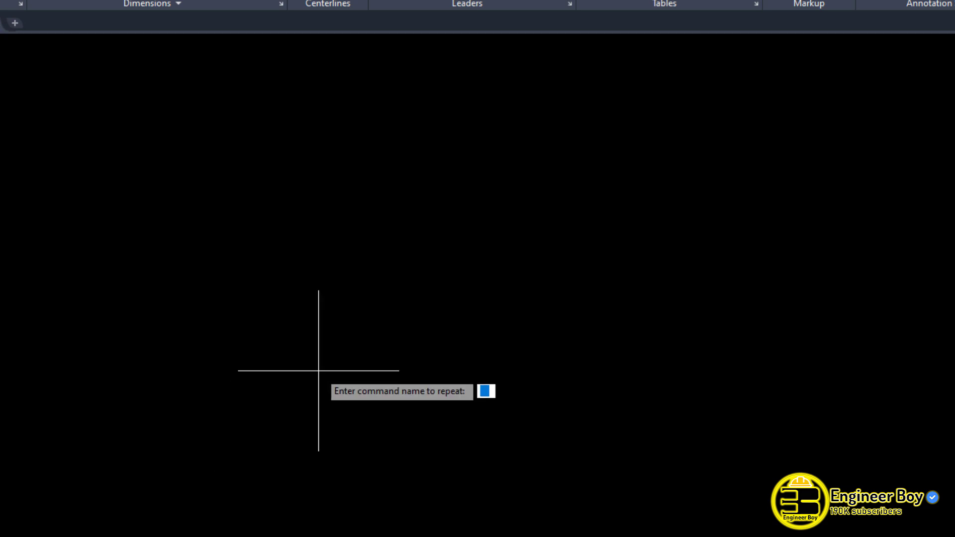
type("point")
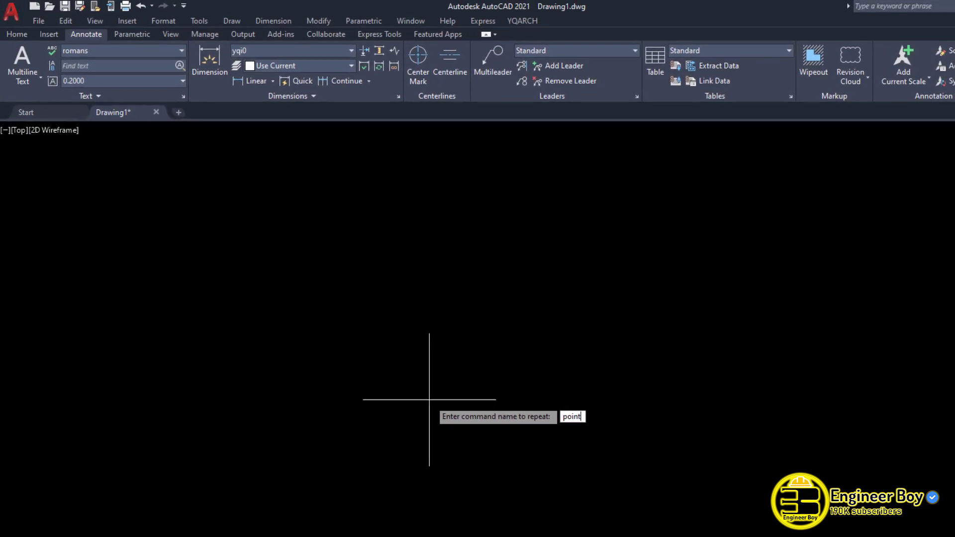
key("Return")
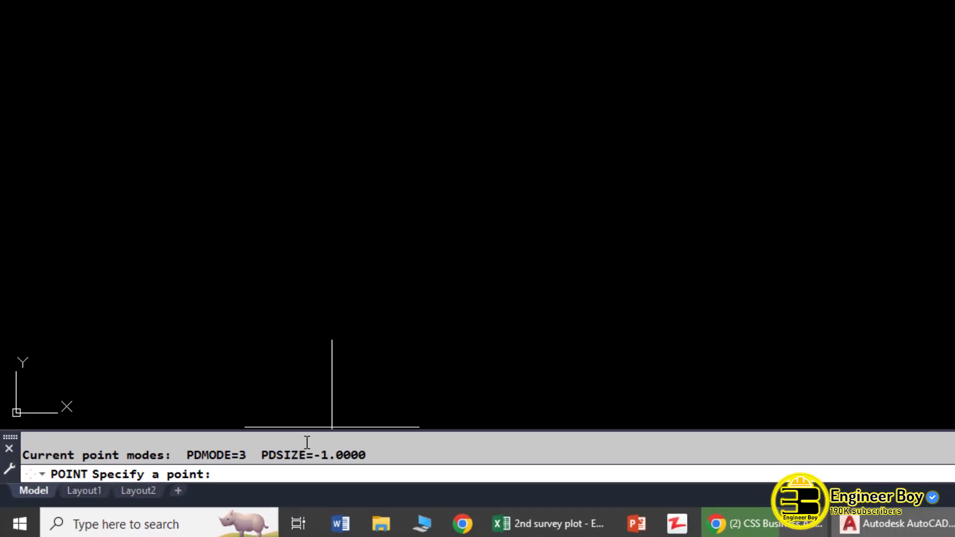
right_click(245, 476)
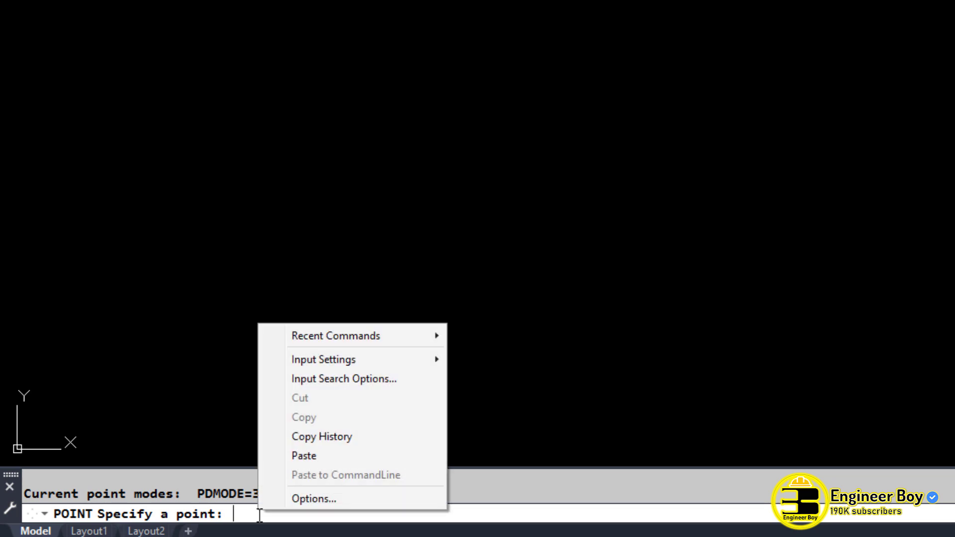
left_click(307, 457)
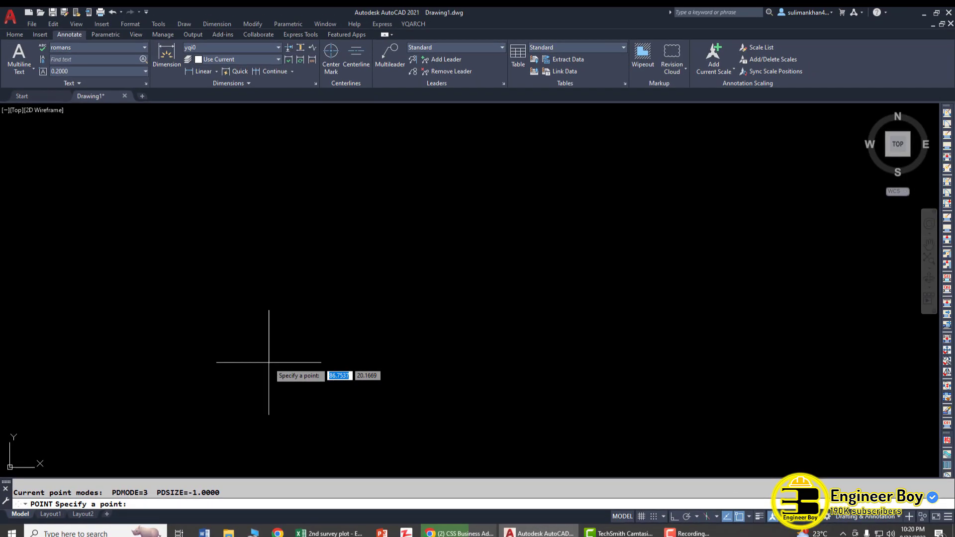
key("Escape")
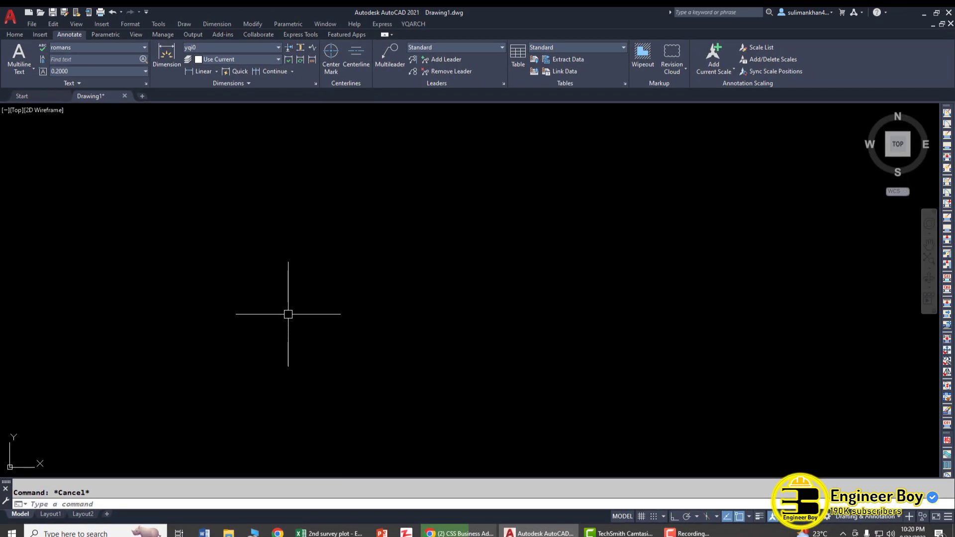
Zoom to extents, then slightly out, to show all the X-marked survey points.
type("ZE")
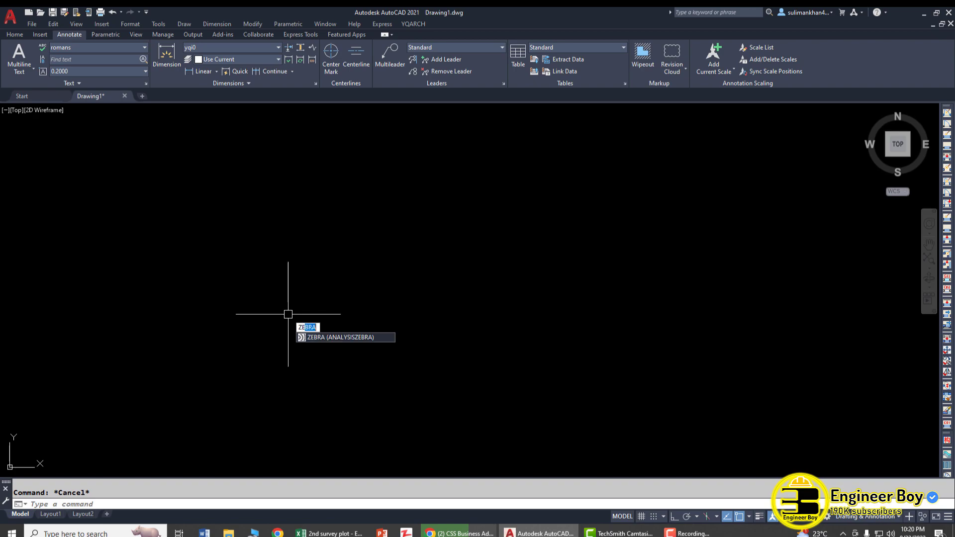
key("BackSpace")
key("Return")
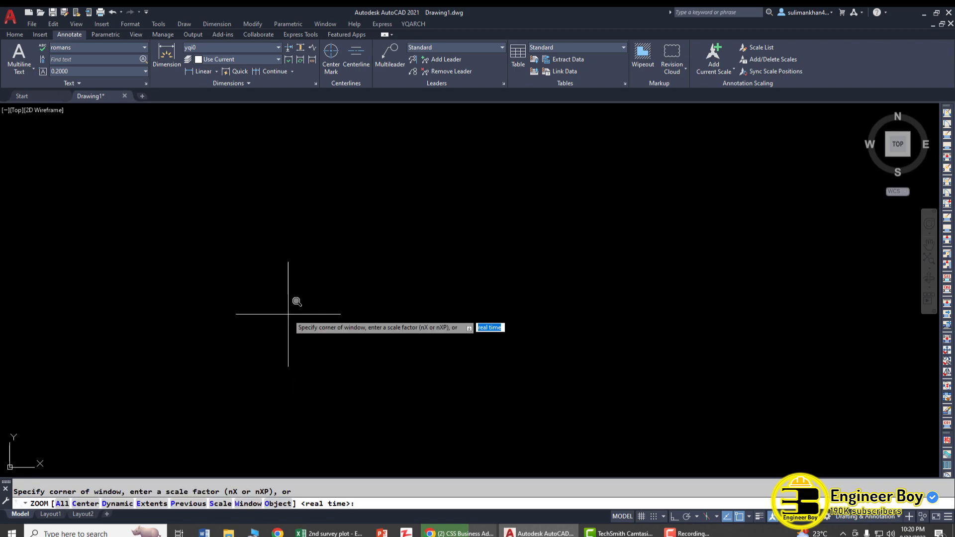
type("E")
key("Return")
key("Escape")
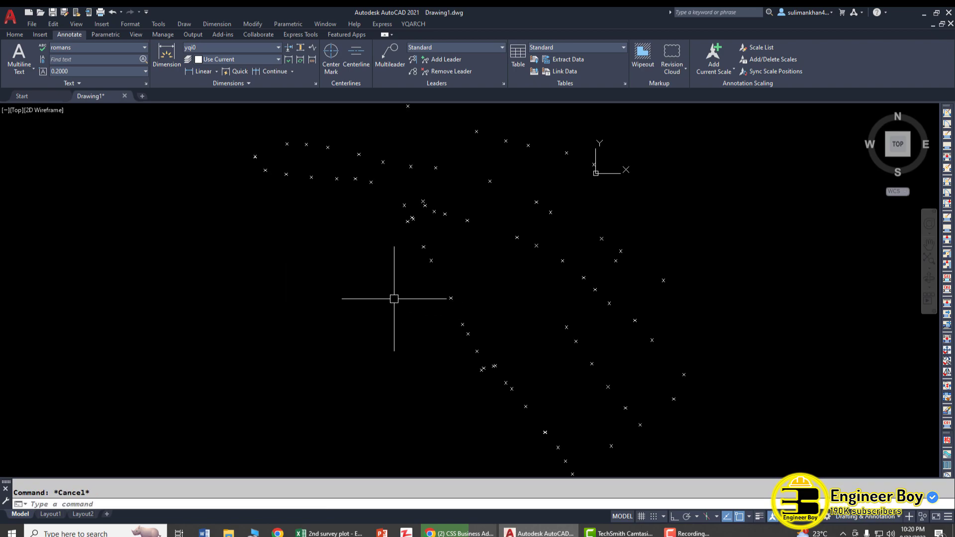
scroll(342, 298, "down", 2)
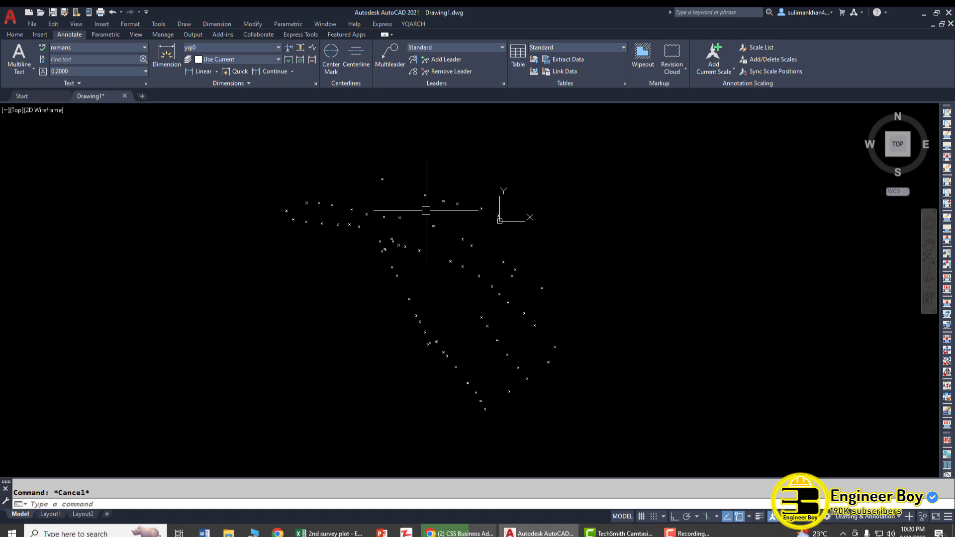
Change the point style to the circle-with-X marker with PTYPE and zoom in.
type("PTy")
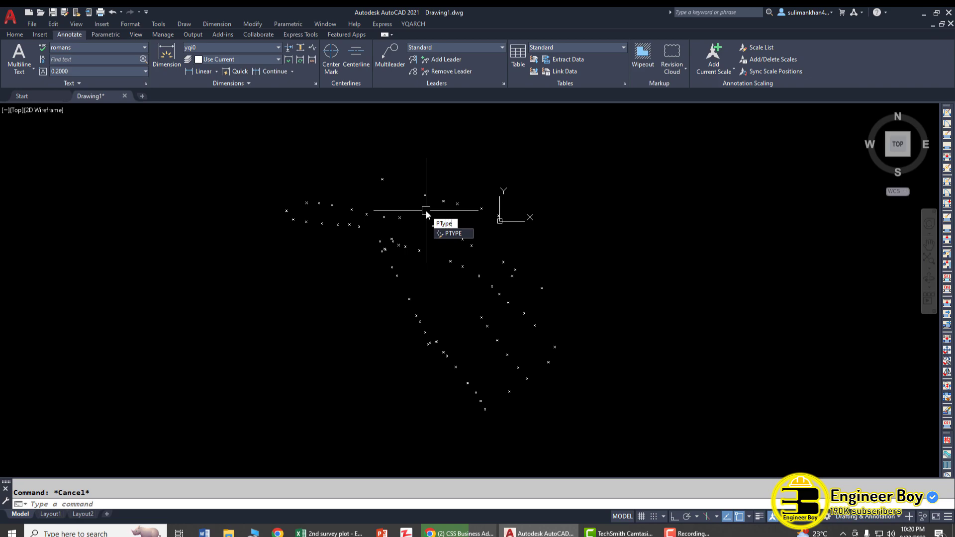
type("pe")
key("Return")
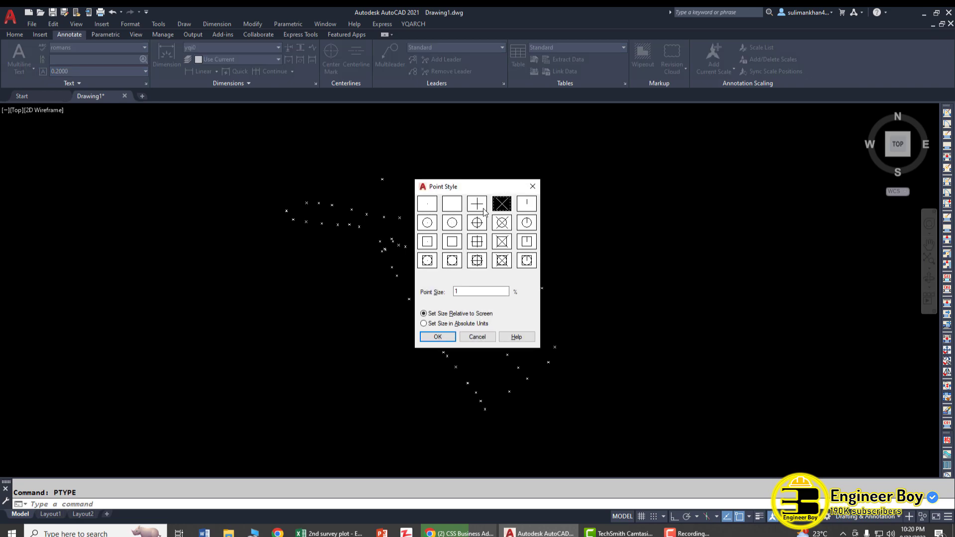
left_click(501, 224)
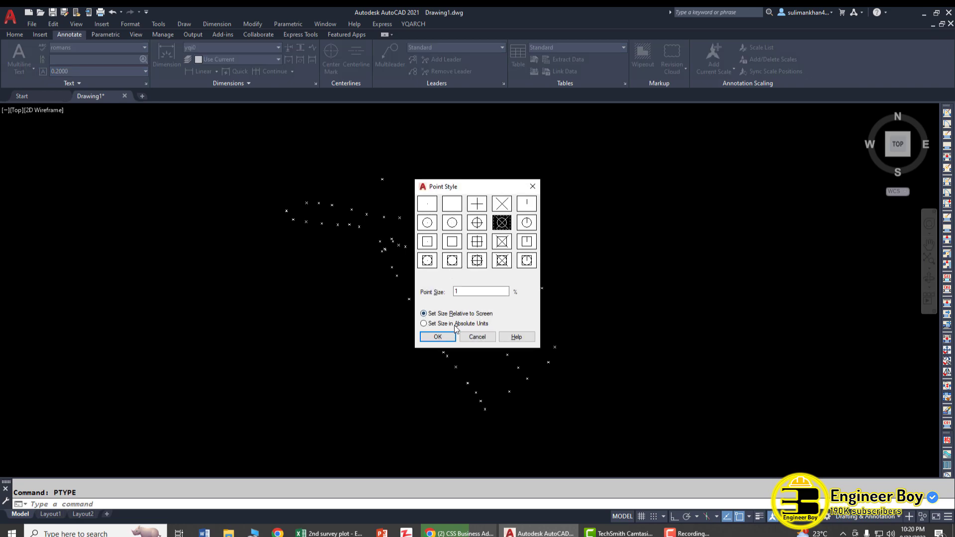
left_click(438, 340)
scroll(464, 292, "up", 2)
key("Escape")
scroll(464, 292, "up", 5)
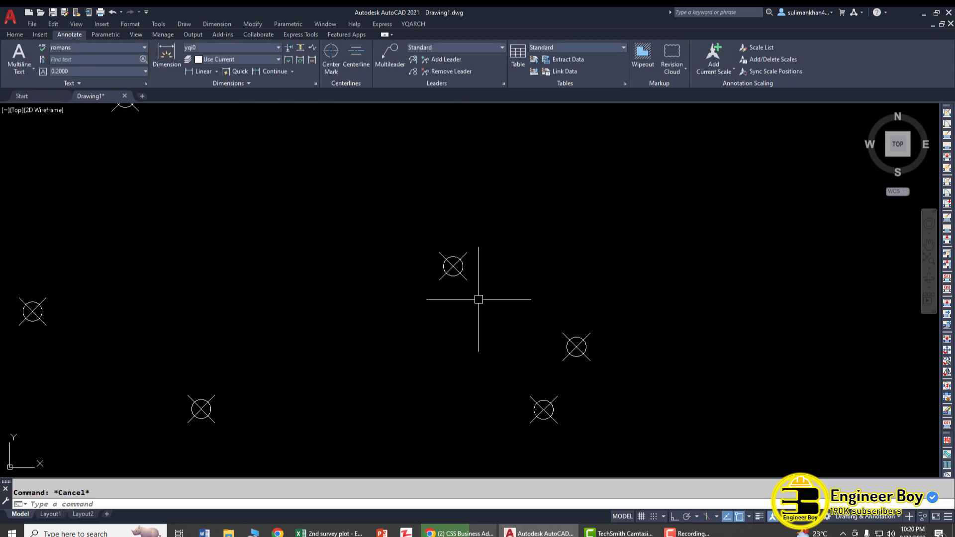
Query the upper-centre point with ID, reading X 5.5130, Y -57.4500, Z 679.6930.
type("ID")
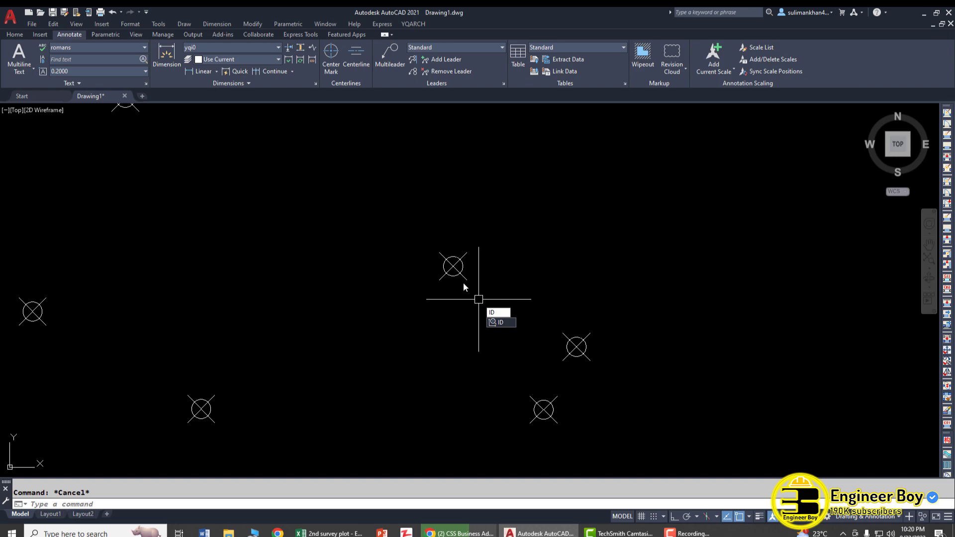
key("Return")
left_click(453, 267)
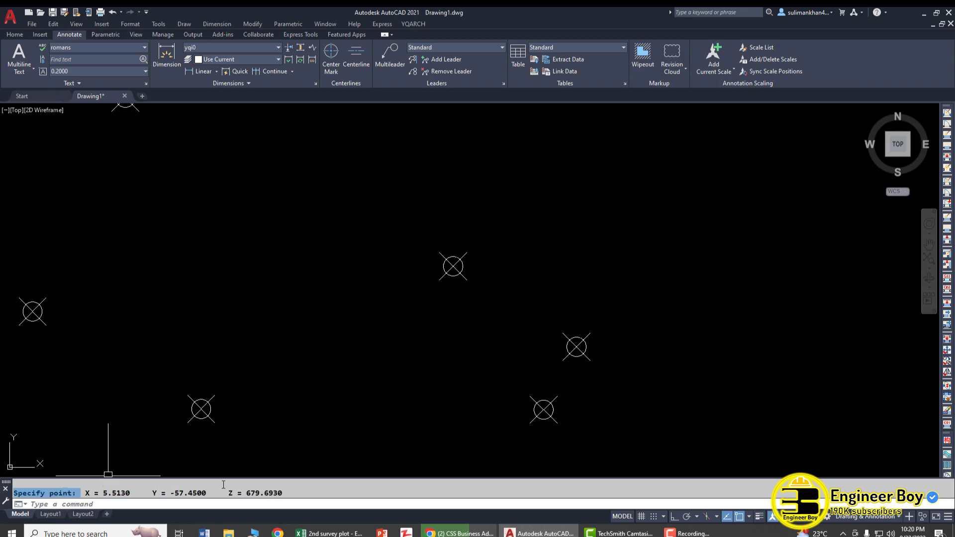
left_click_drag(223, 484, 303, 499)
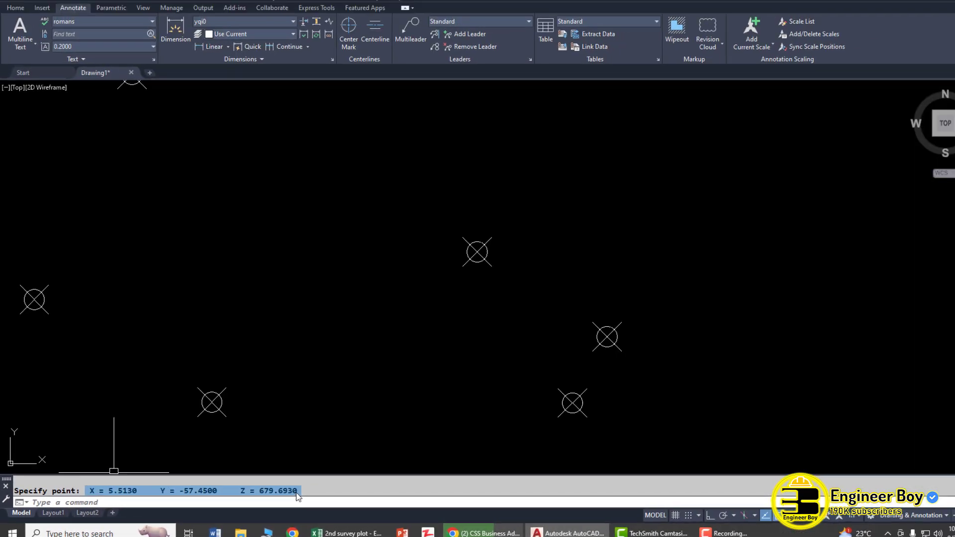
key("Escape")
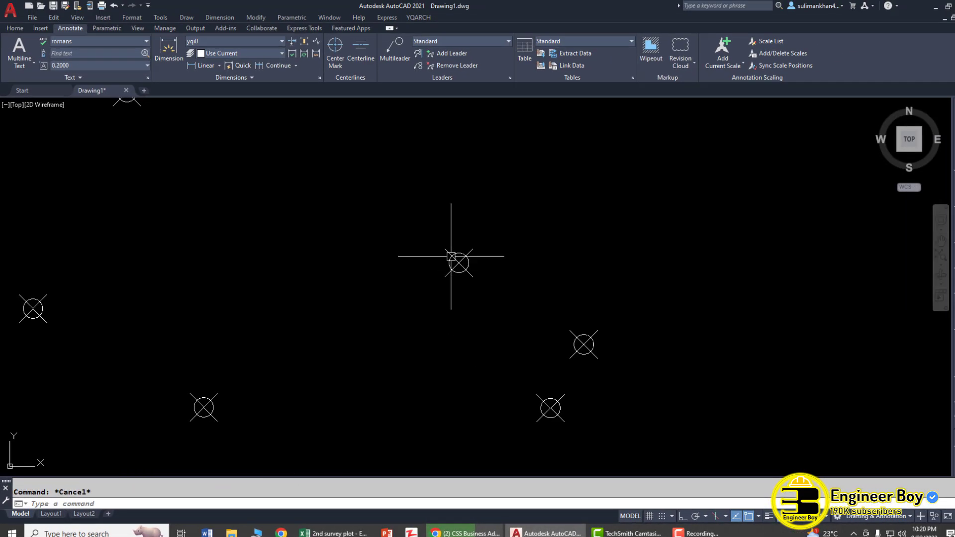
scroll(451, 256, "down", 8)
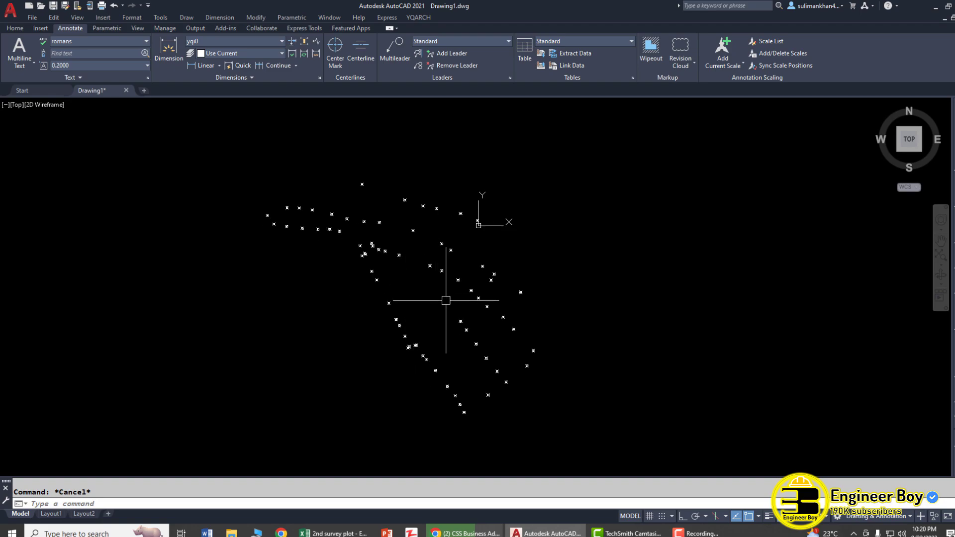
Orbit the survey points in 3D with 3DORBIT and switch on Clean Screen.
type("3dorbit")
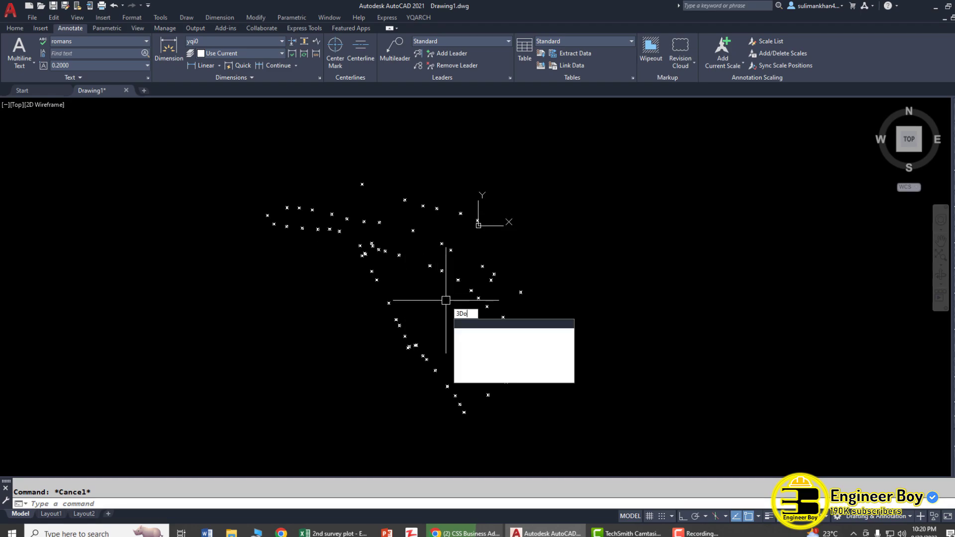
key("Return")
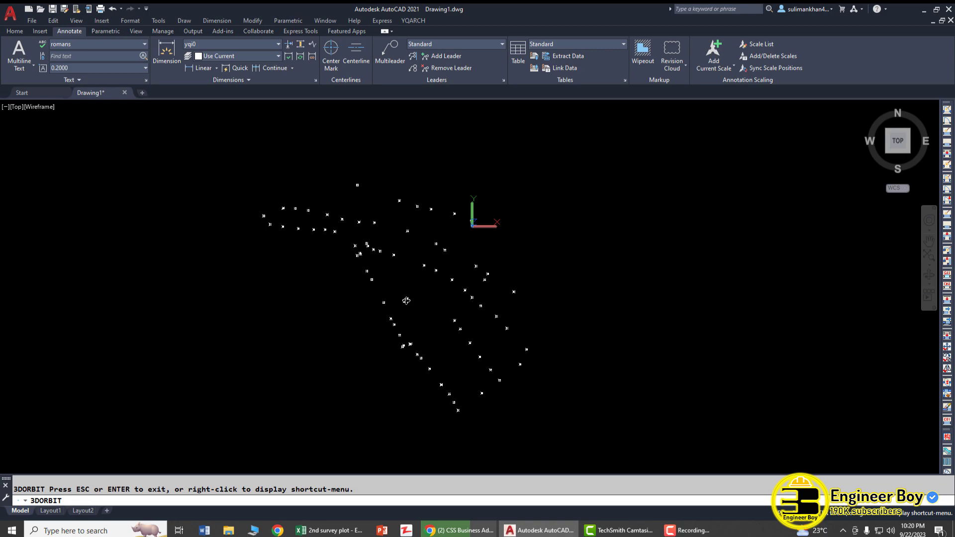
left_click_drag(406, 300, 410, 287)
key("ctrl+0")
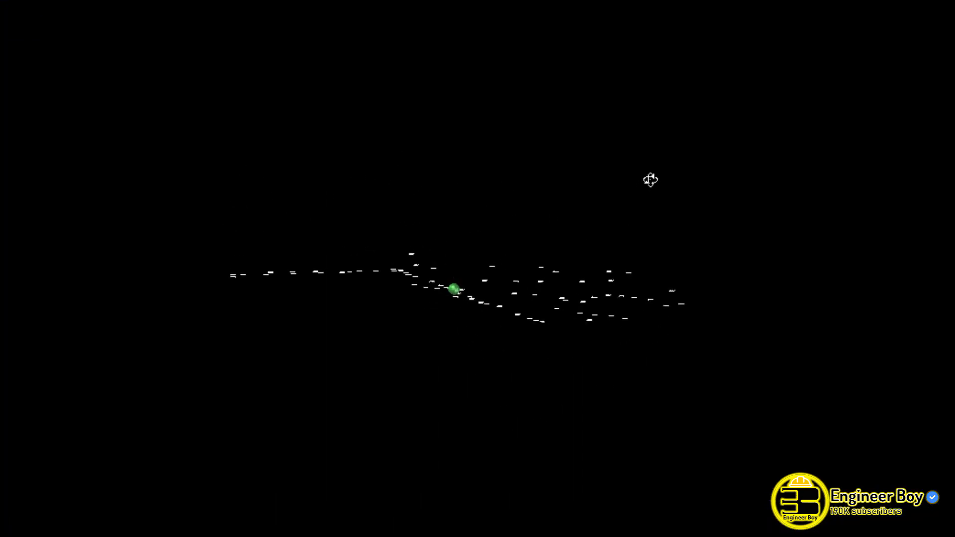